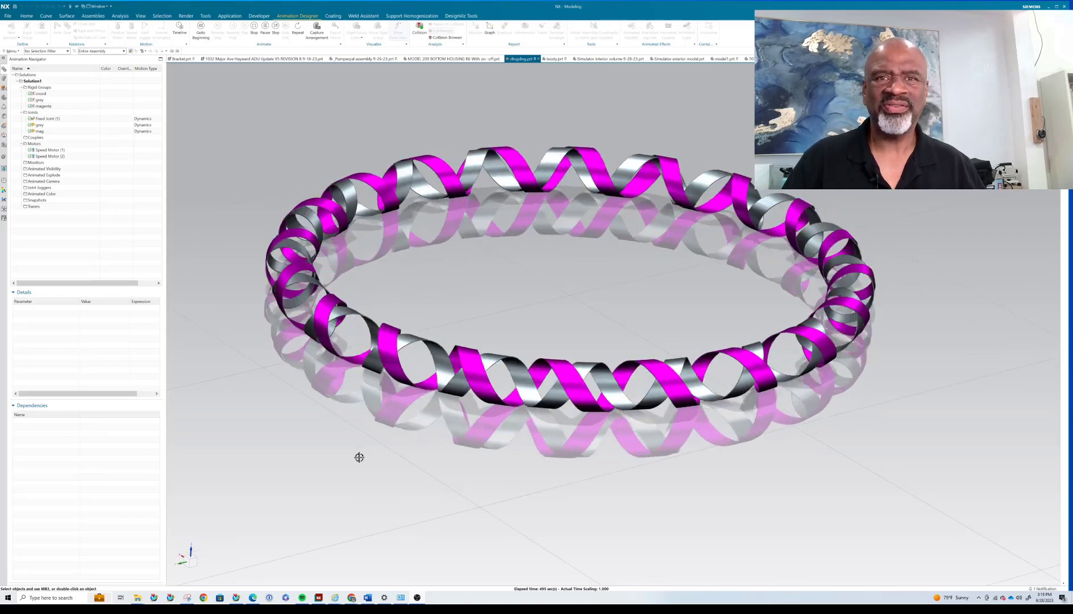
Orbit and pan the spinning ribbon ring, then stop its animation.
middle_click_drag(357, 463, 287, 473)
middle_click_drag(486, 251, 492, 290, "shift")
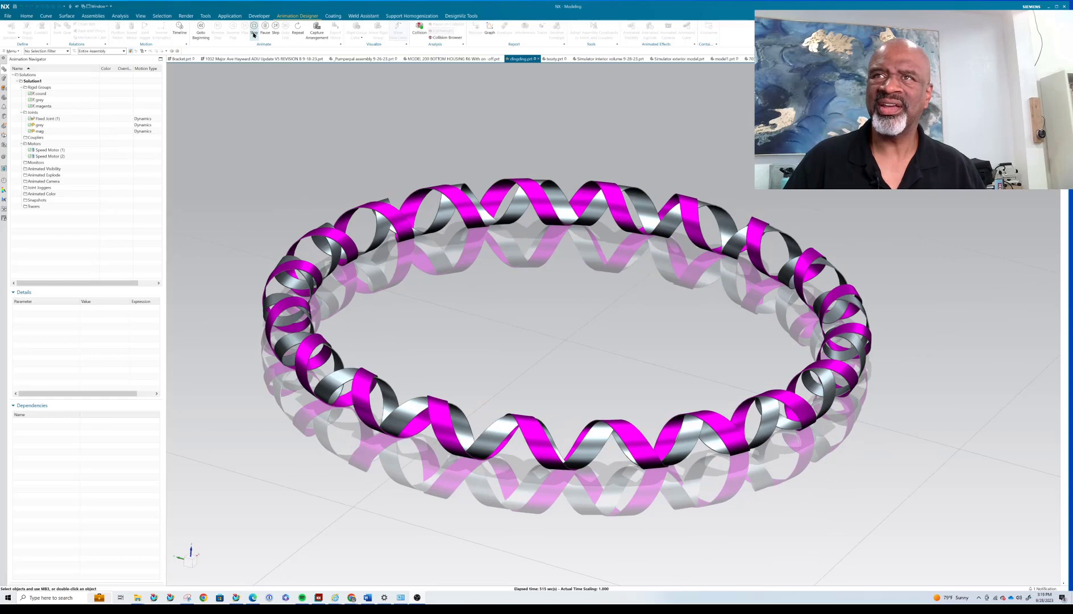
left_click(254, 29)
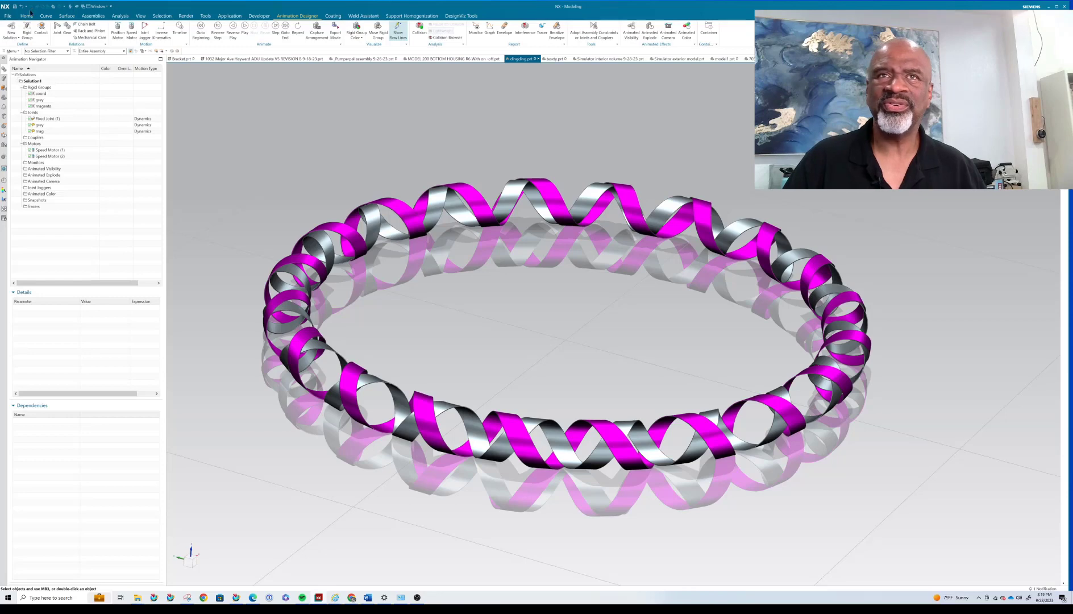
Restore the window and create a new inch Model part named 'test 21'.
double_click(131, 6)
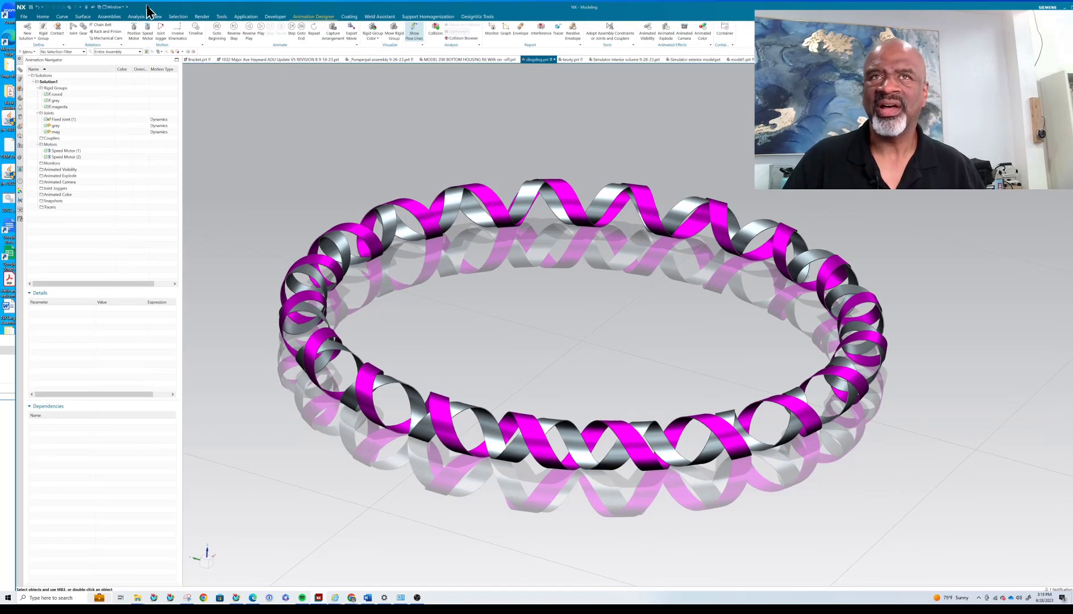
left_click(23, 16)
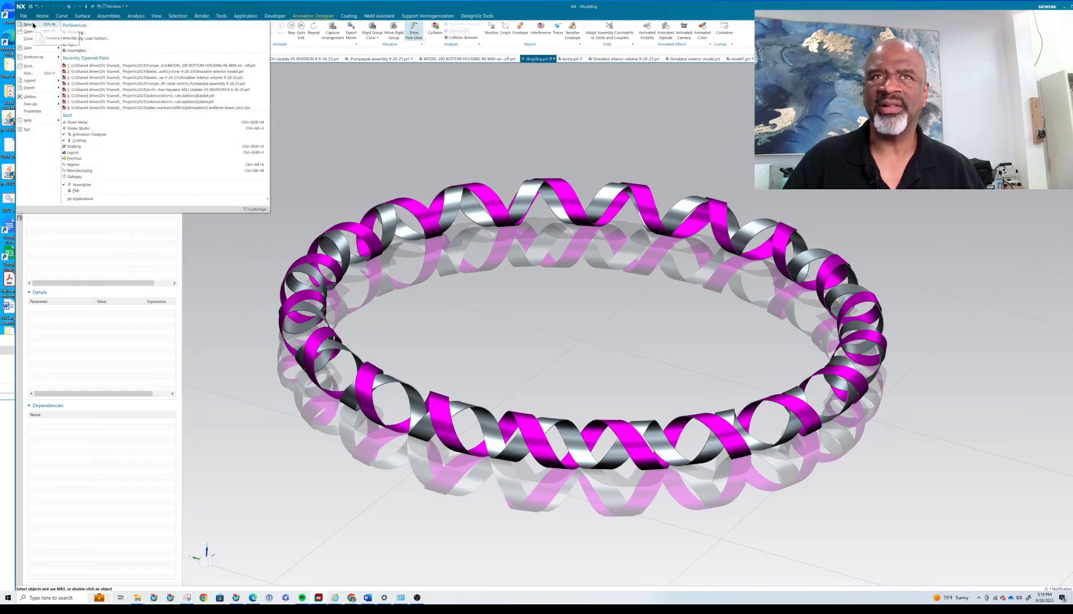
left_click(220, 147)
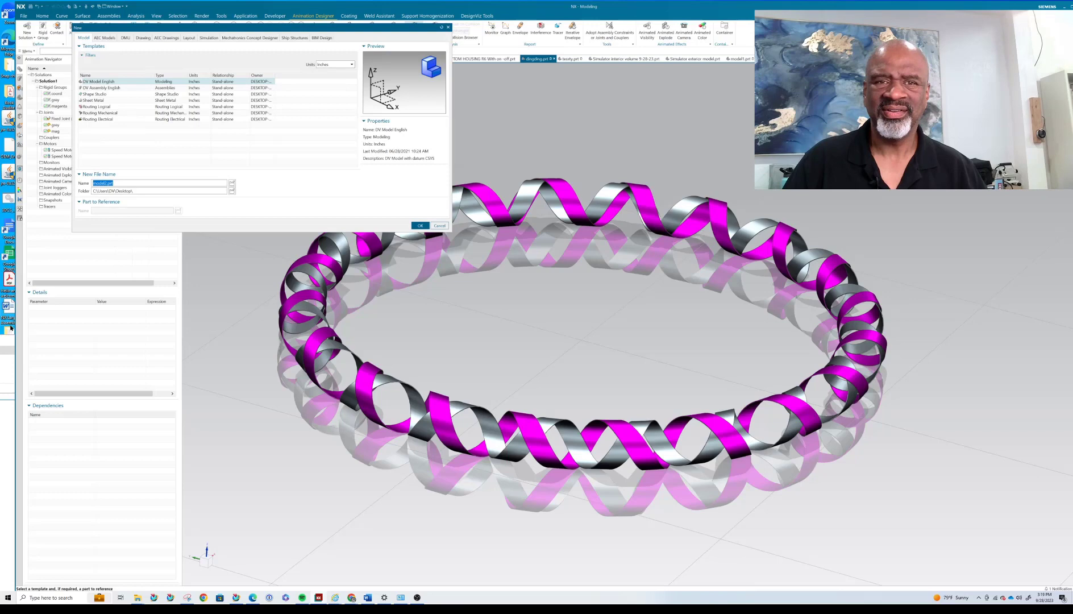
left_click(15, 353)
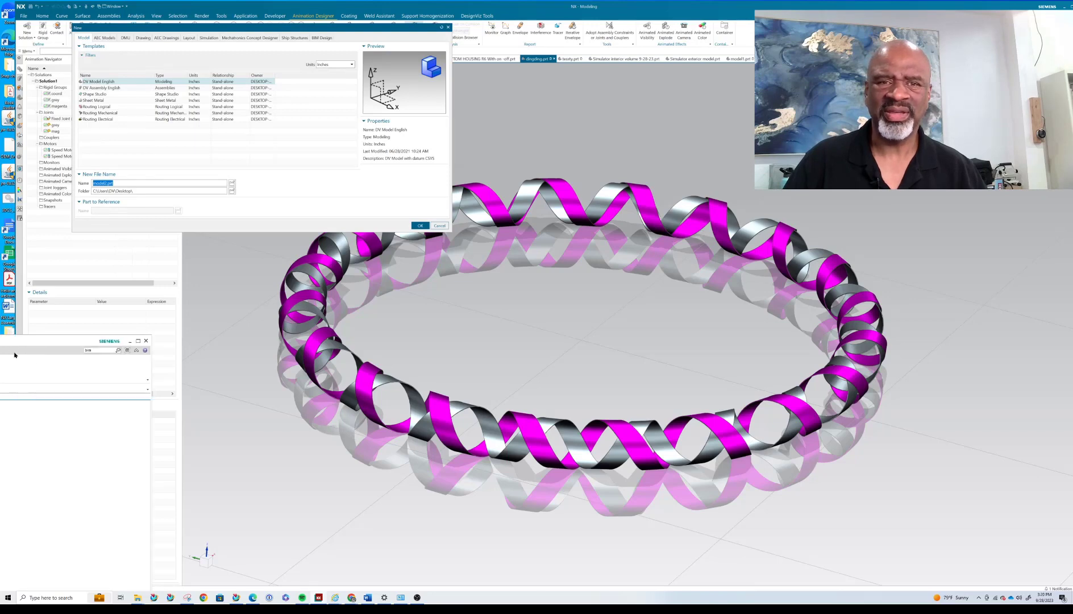
left_click(130, 343)
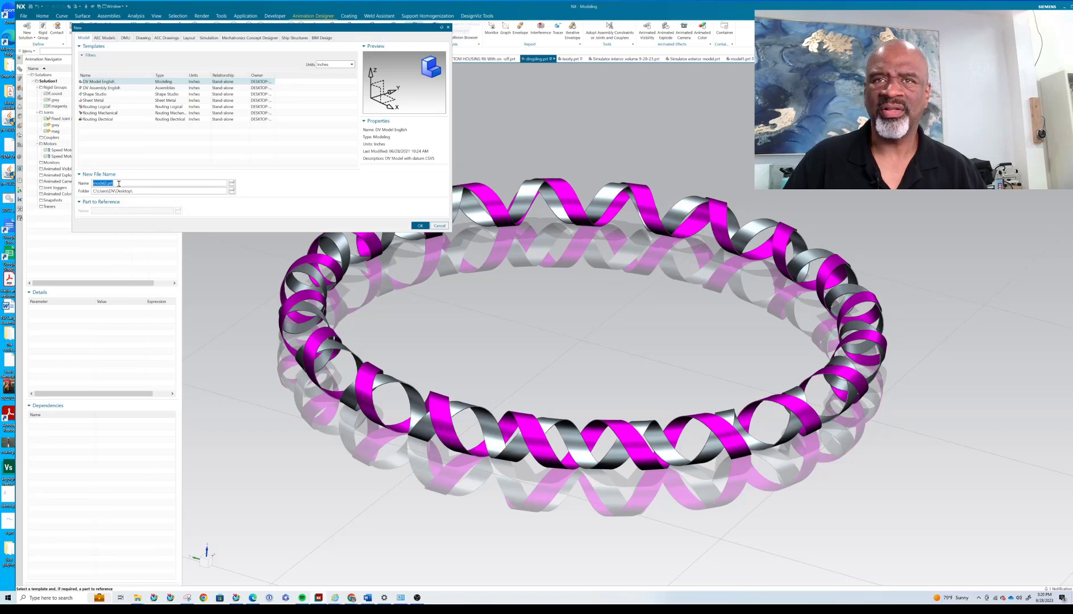
type("tes")
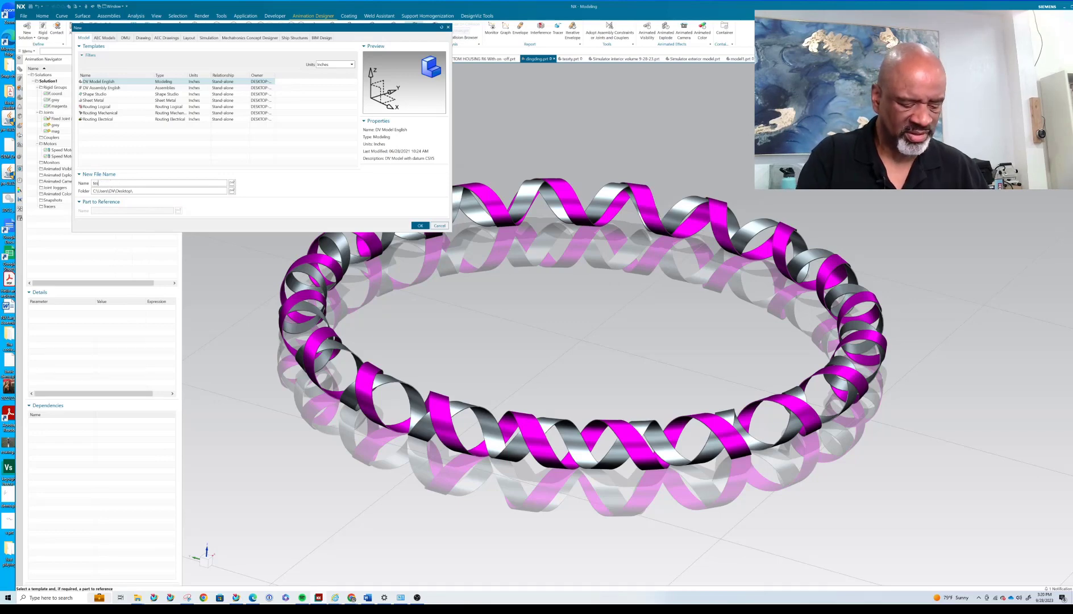
type("t 21")
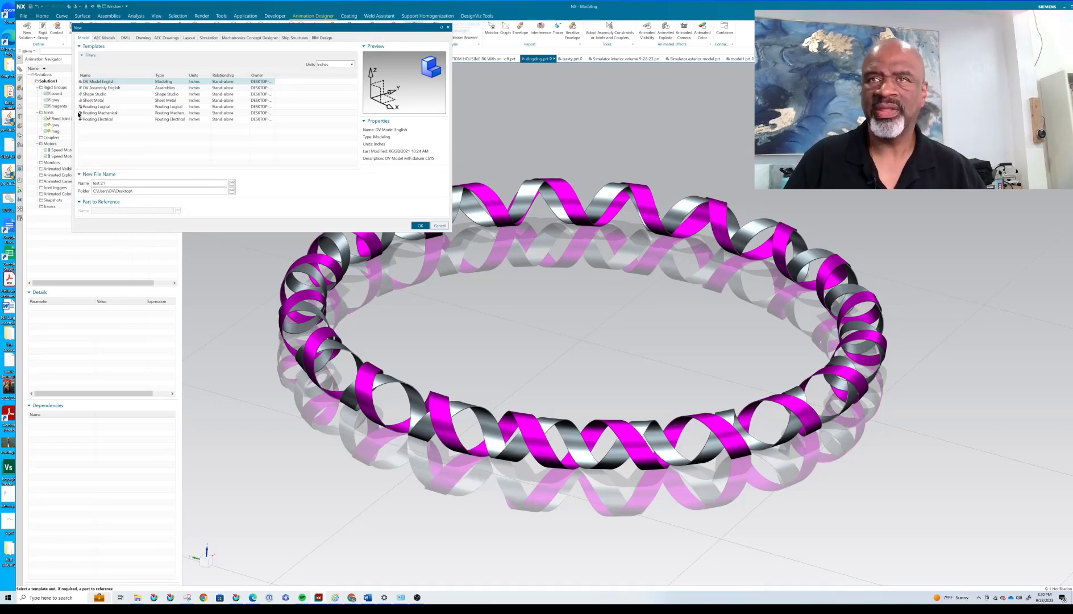
left_click(420, 225)
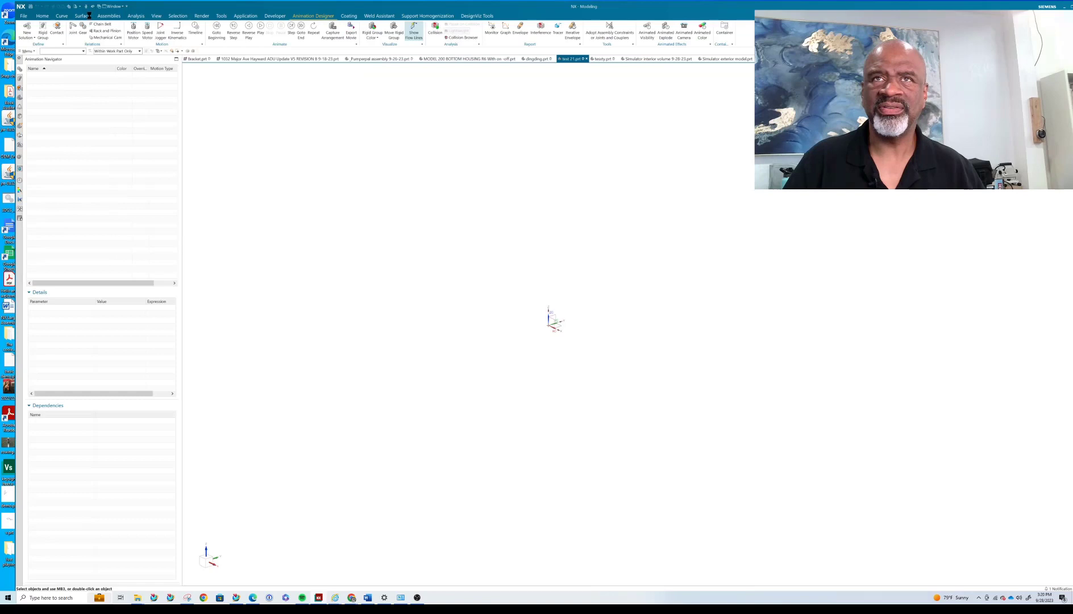
Maximize the window and create expressions d1 = 12 and d2 = 1 in inches.
double_click(163, 9)
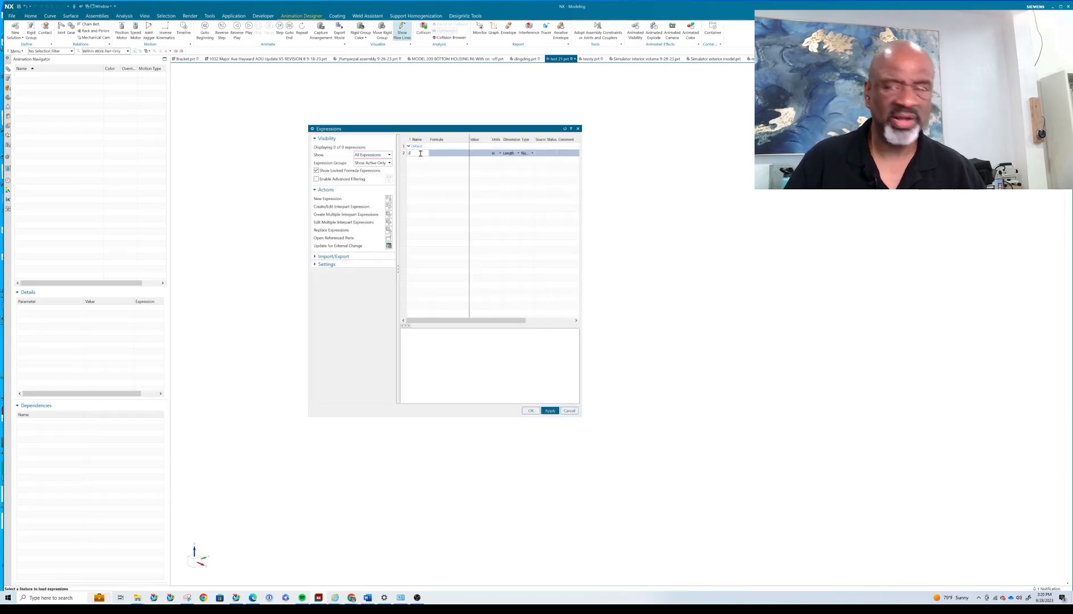
type("1")
left_click(443, 153)
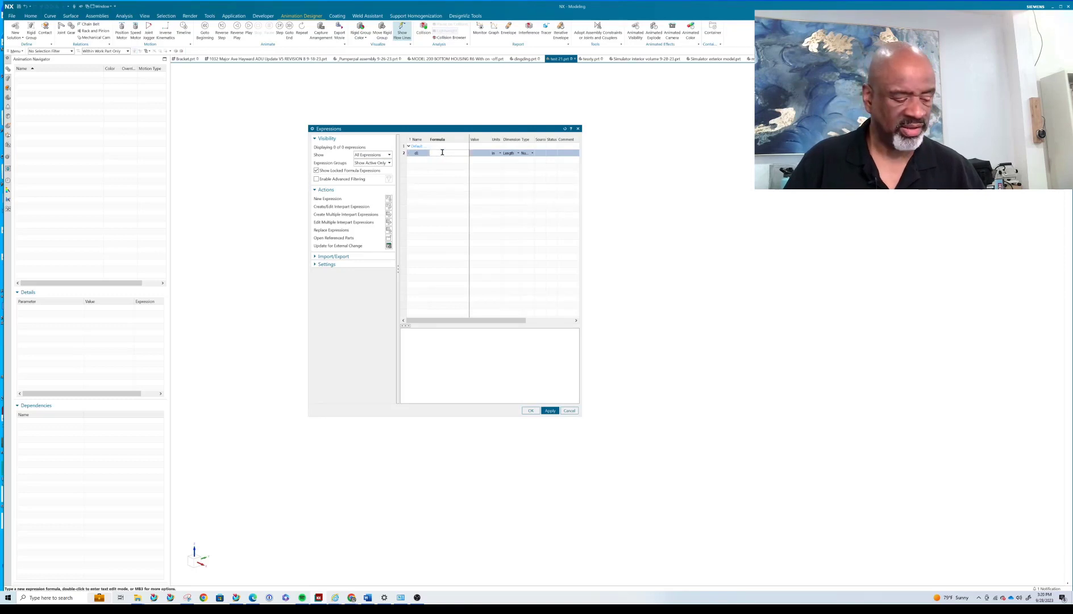
key("Return")
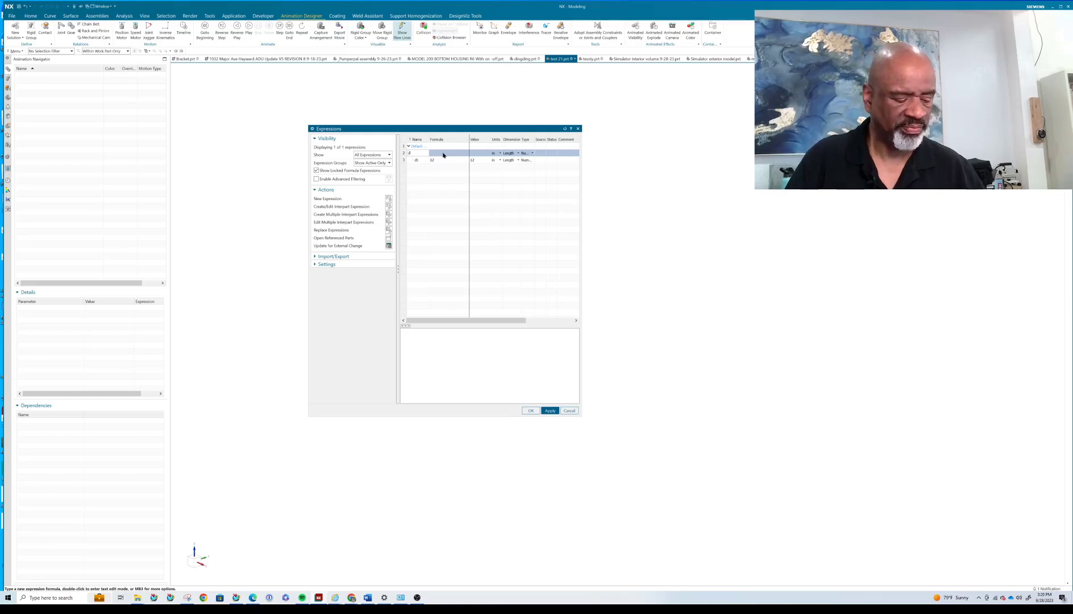
left_click(441, 153)
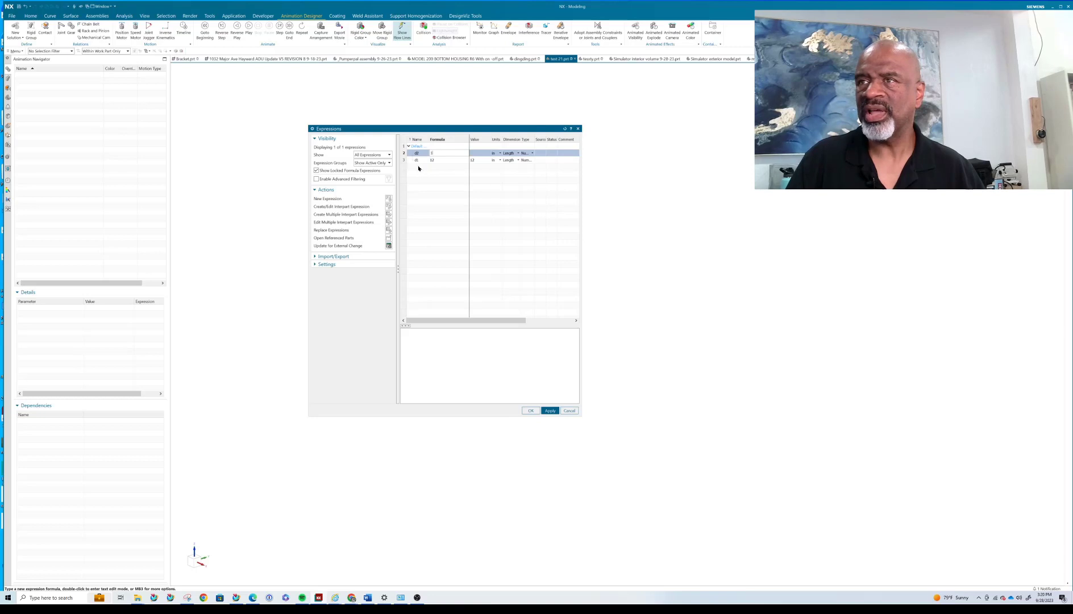
type("1")
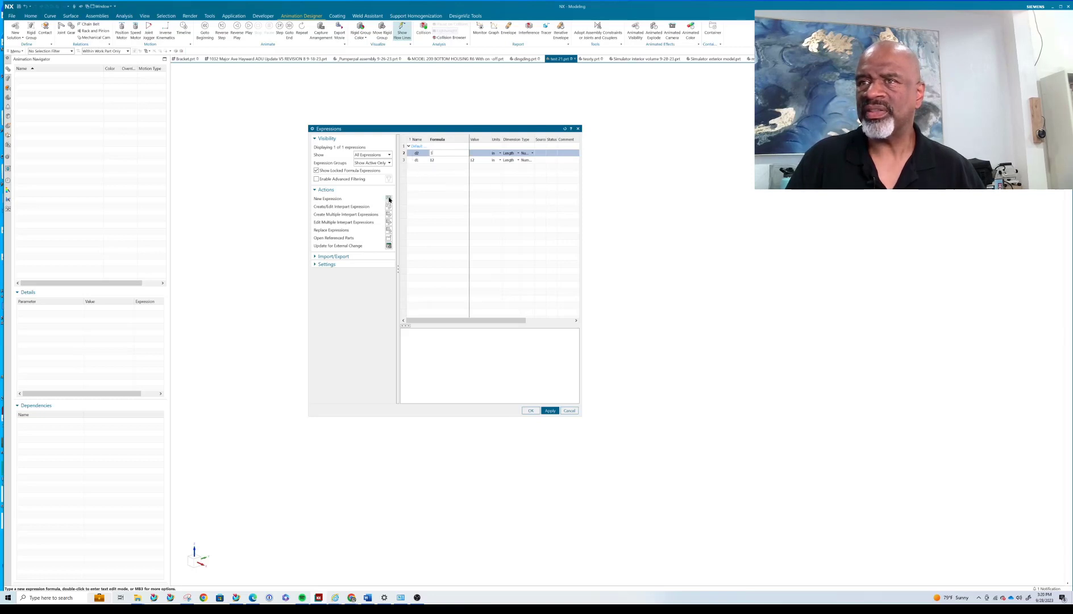
left_click(389, 199)
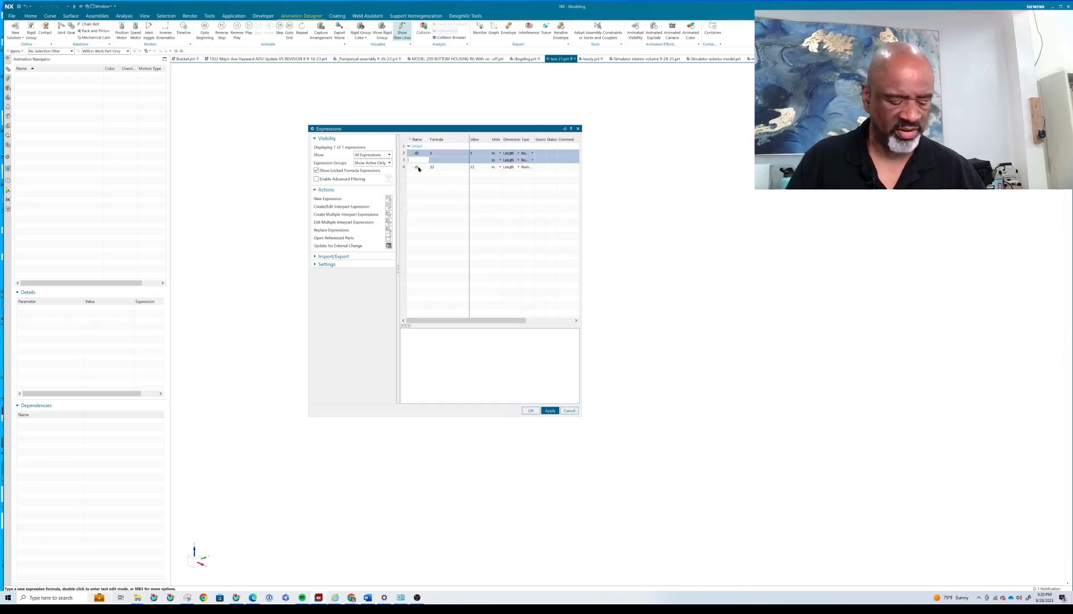
Add expression n with formula 20 and a Unitless dimension.
type("n")
left_click(437, 161)
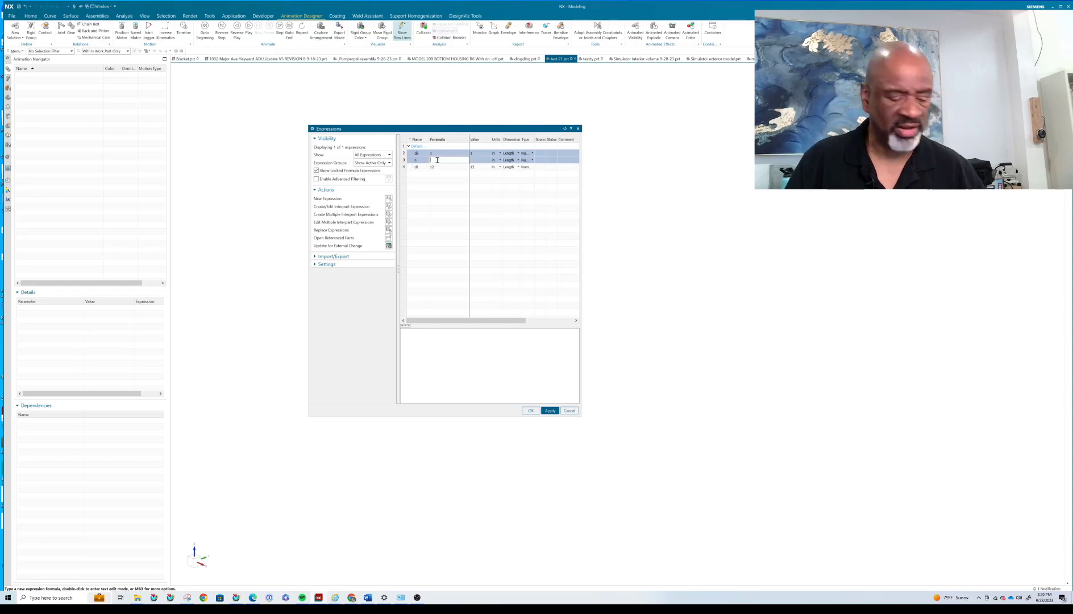
type("20")
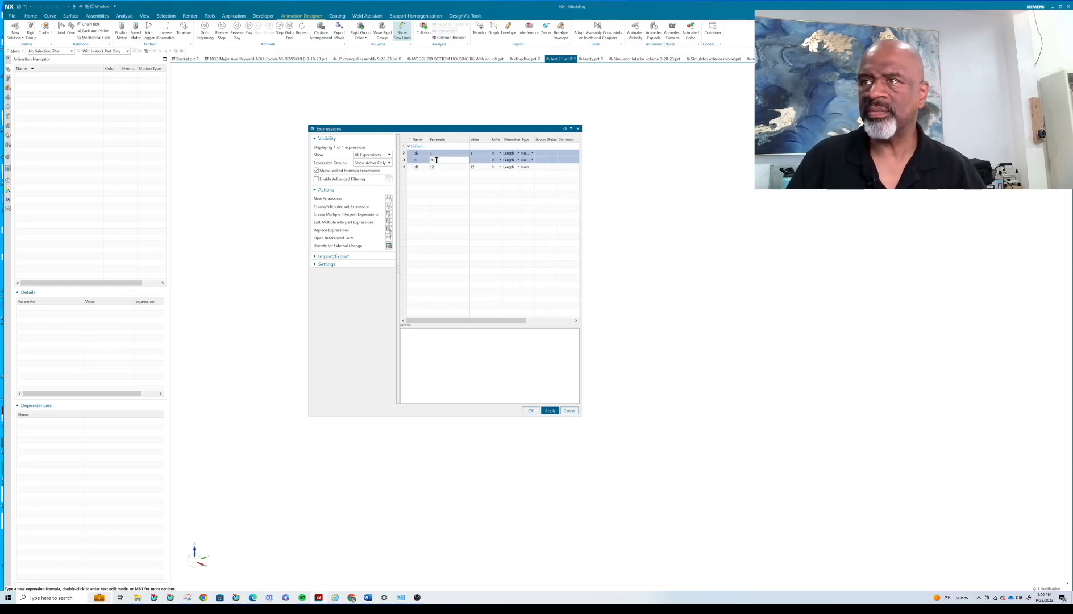
left_click(519, 161)
left_click(514, 166)
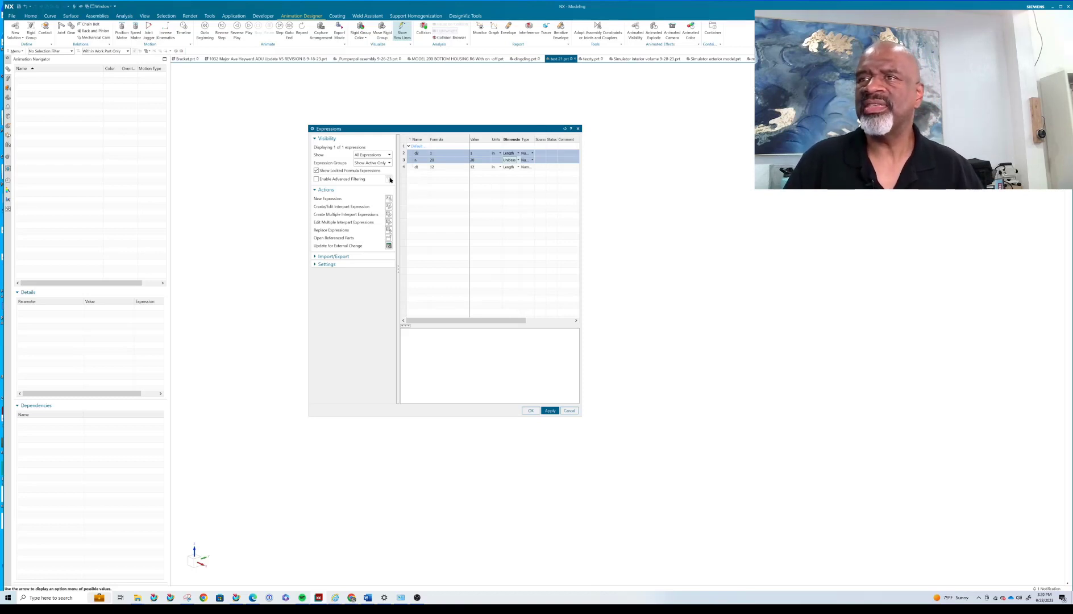
Add an Angle-type expression named phase with formula 100.
left_click(389, 199)
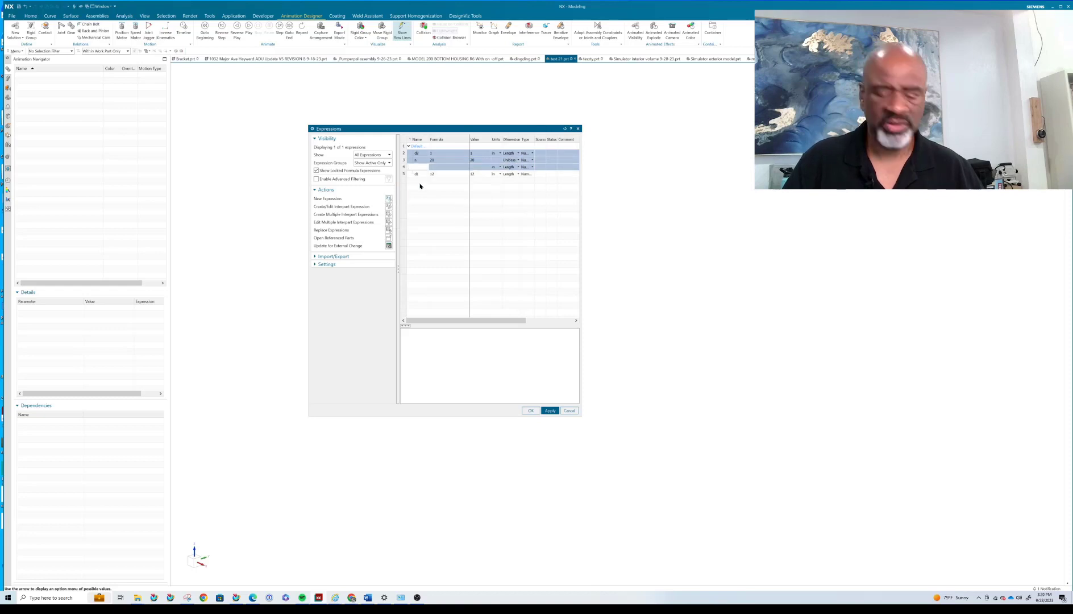
type("phase")
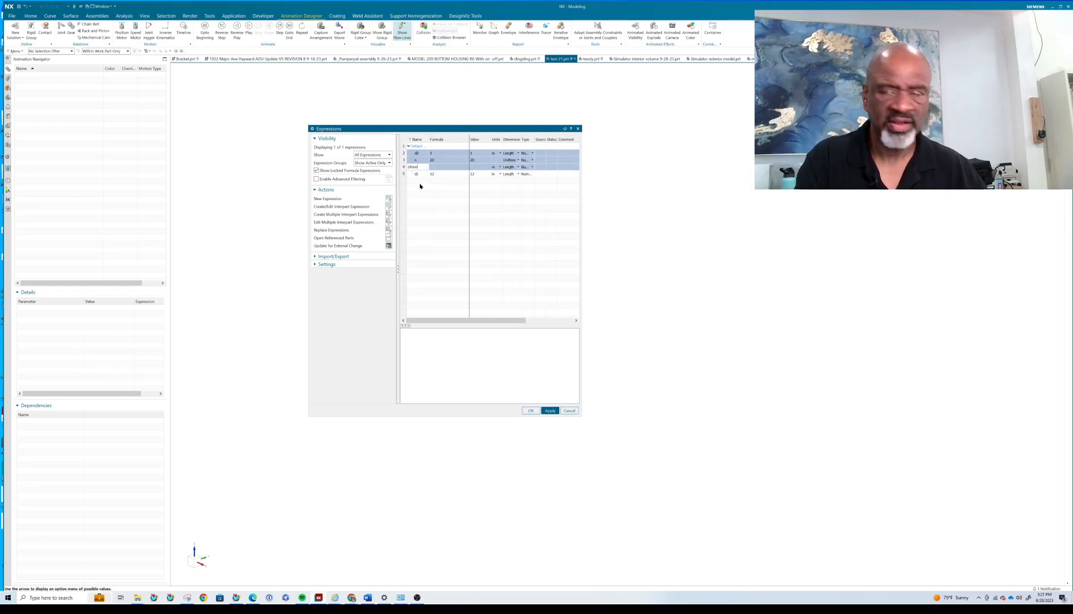
left_click(518, 167)
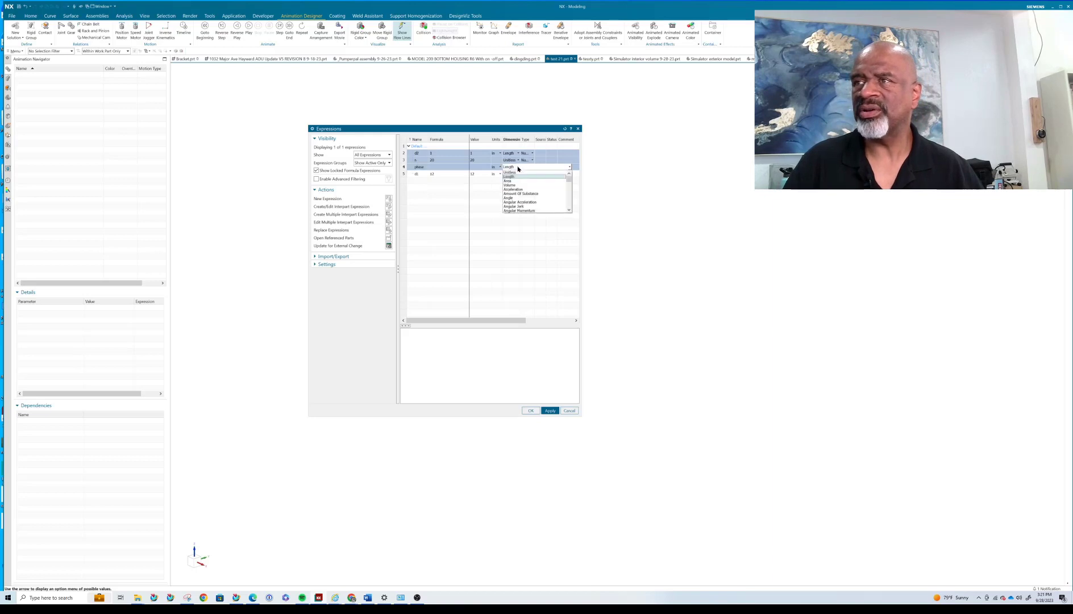
left_click(509, 197)
left_click(440, 168)
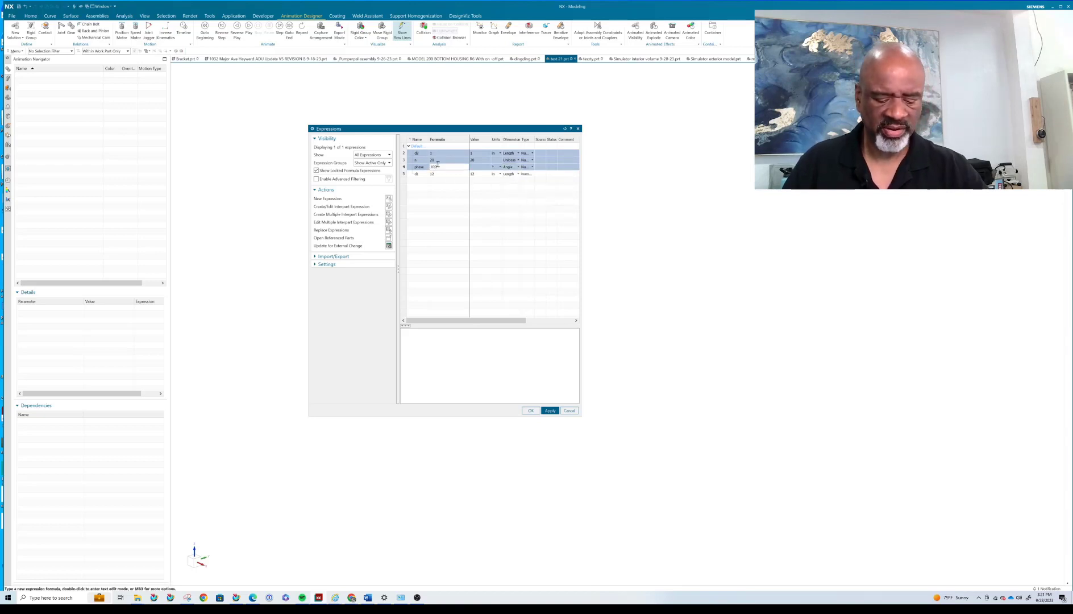
key("Return")
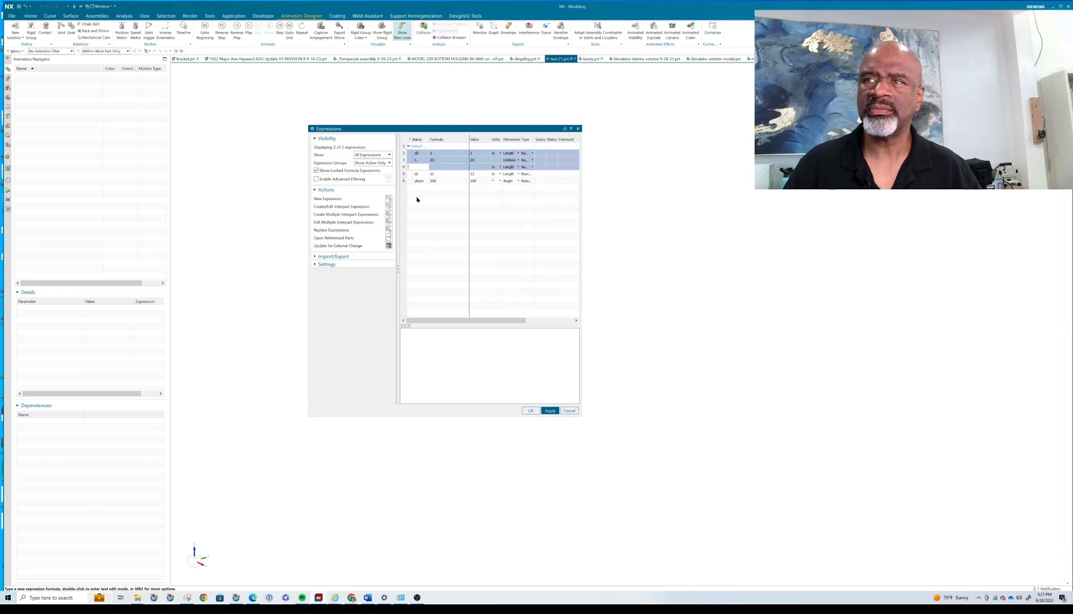
Create expression pitch and begin its formula with d1*pi().
type("pitd")
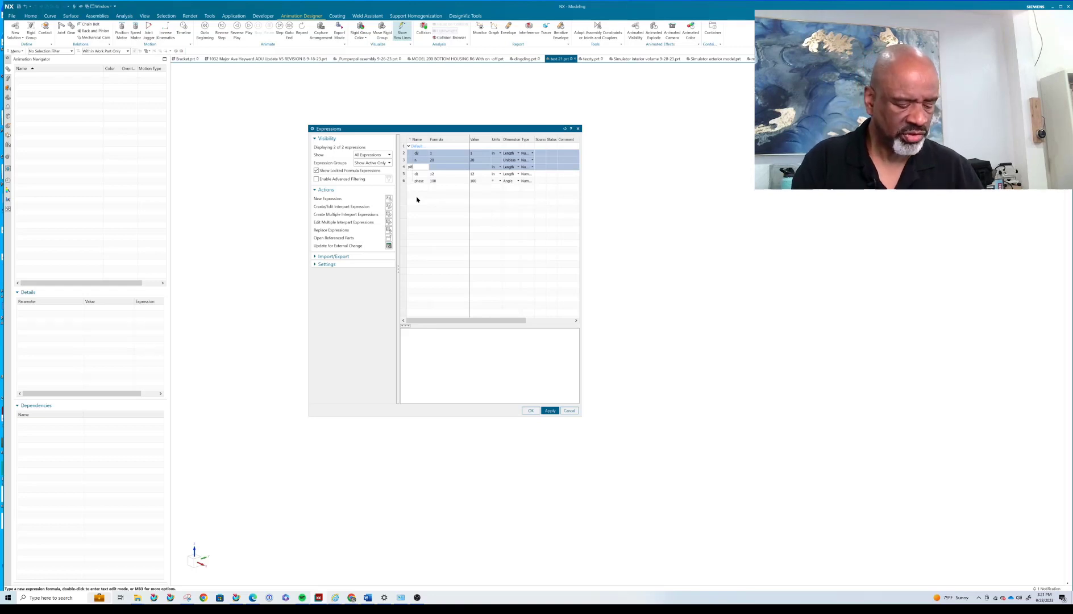
type("h")
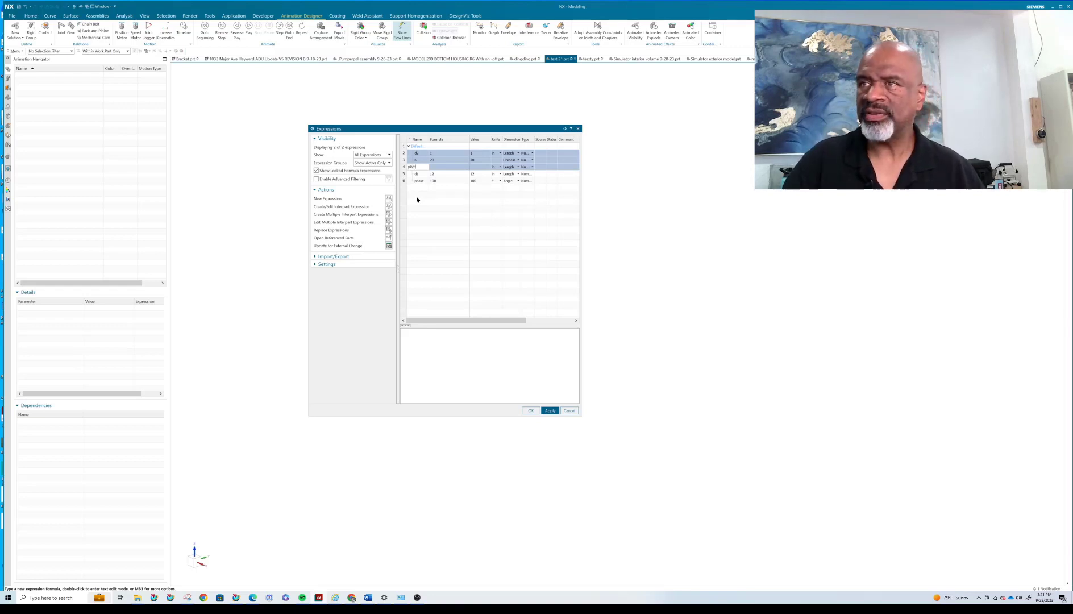
left_click(441, 167)
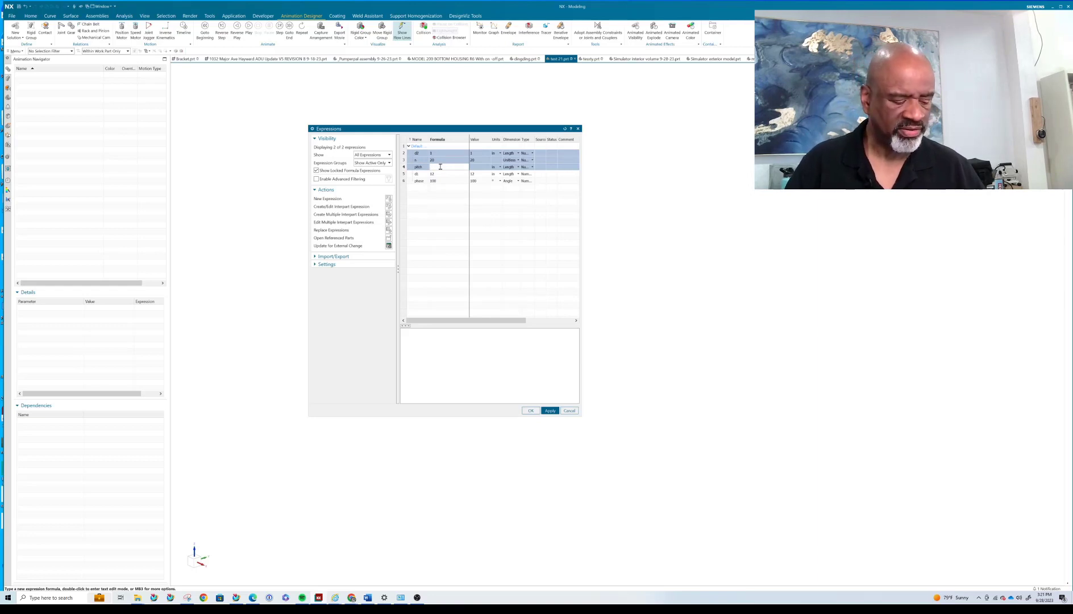
type("d1")
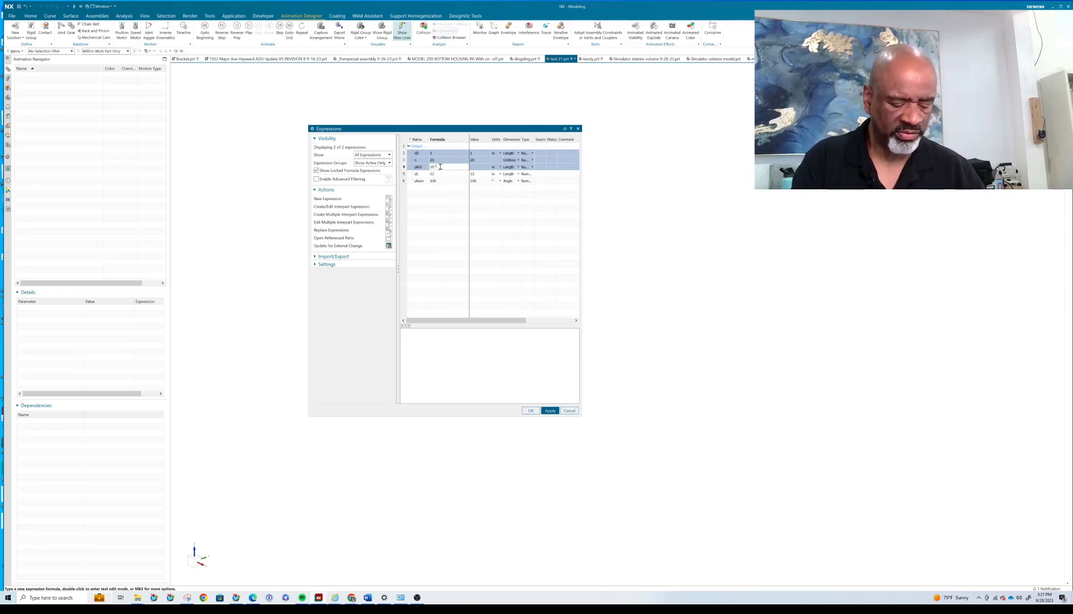
type("*pi")
key("Escape")
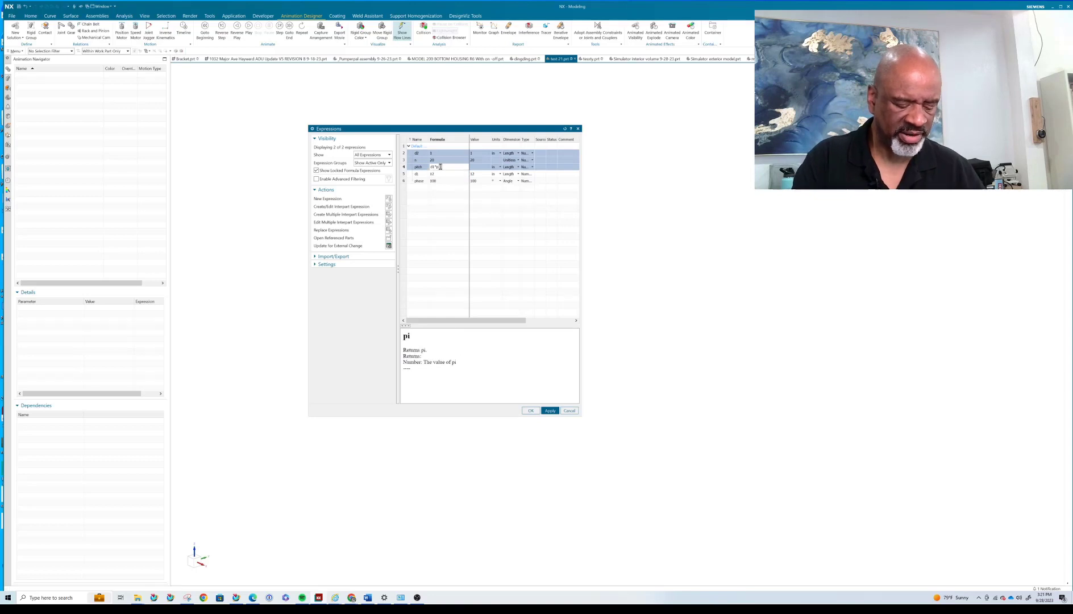
type("()*n")
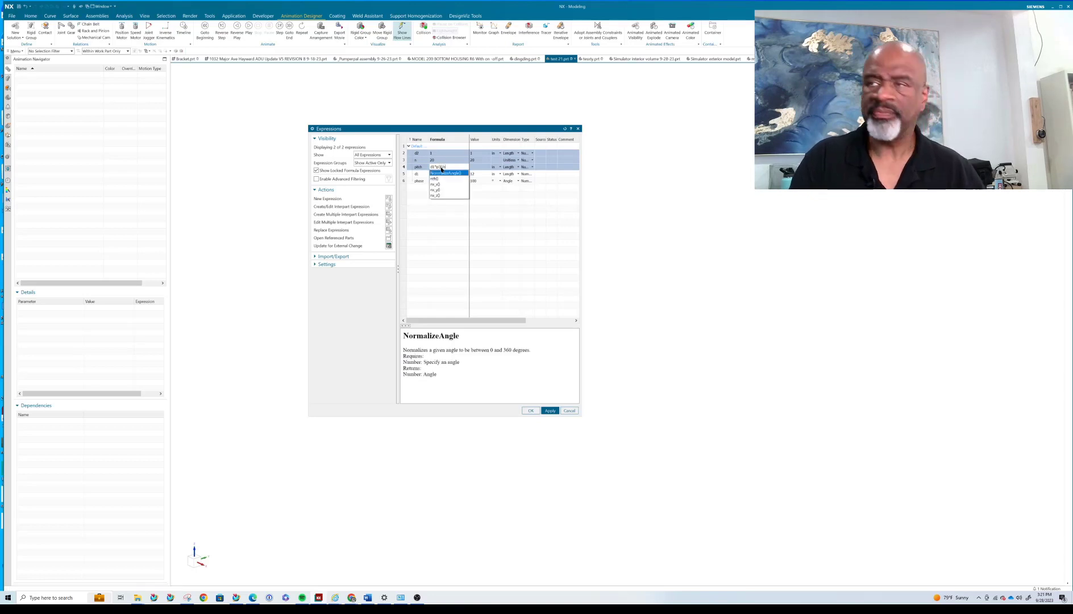
key("Return")
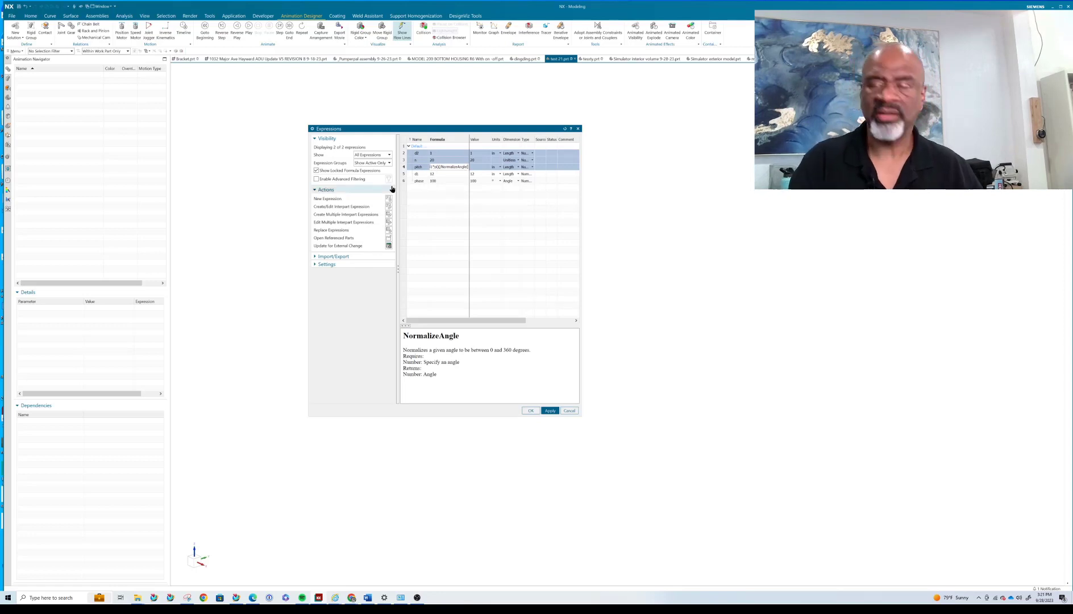
Correct pitch's formula to d1*pi()/n, apply it, and close the Expressions dialog.
key("BackSpace")
key("BackSpace")
key("BackSpace")
key("BackSpace")
key("BackSpace")
key("BackSpace")
key("BackSpace")
key("BackSpace")
key("BackSpace")
key("BackSpace")
key("BackSpace")
key("BackSpace")
key("BackSpace")
key("BackSpace")
key("BackSpace")
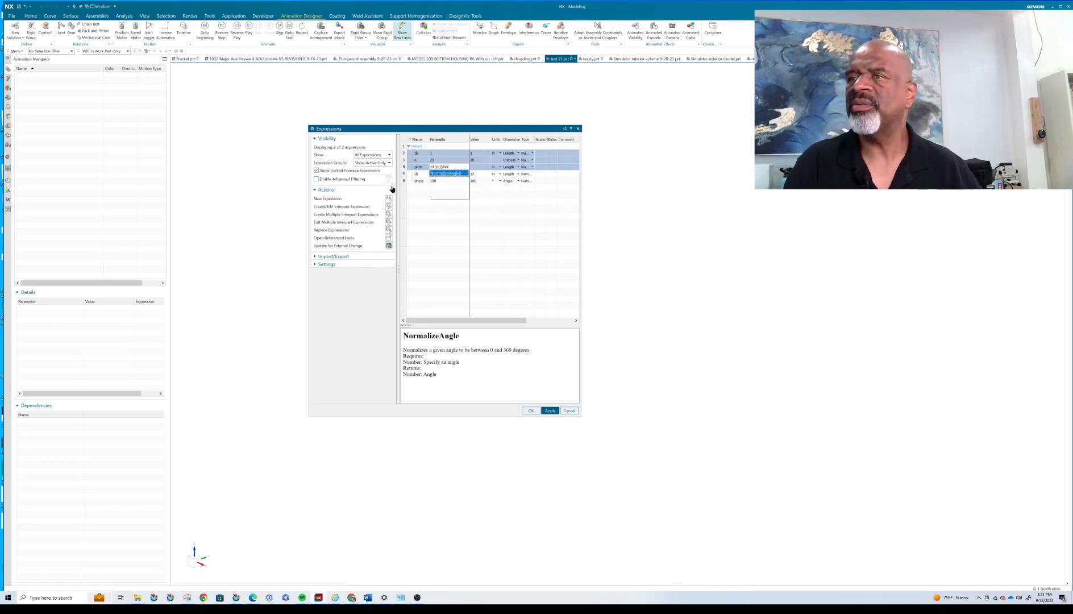
key("BackSpace")
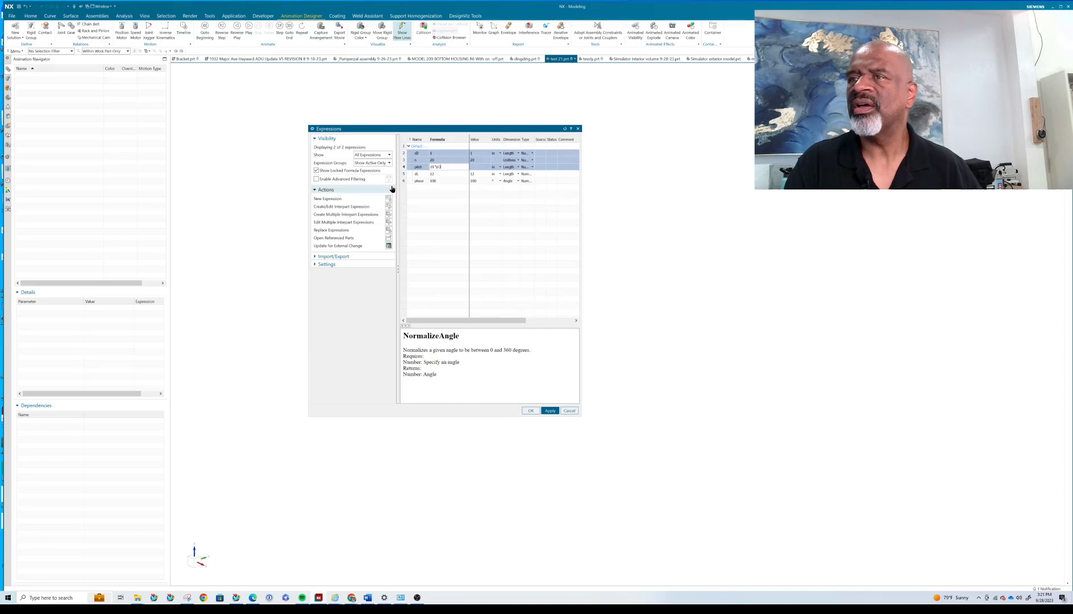
key("BackSpace")
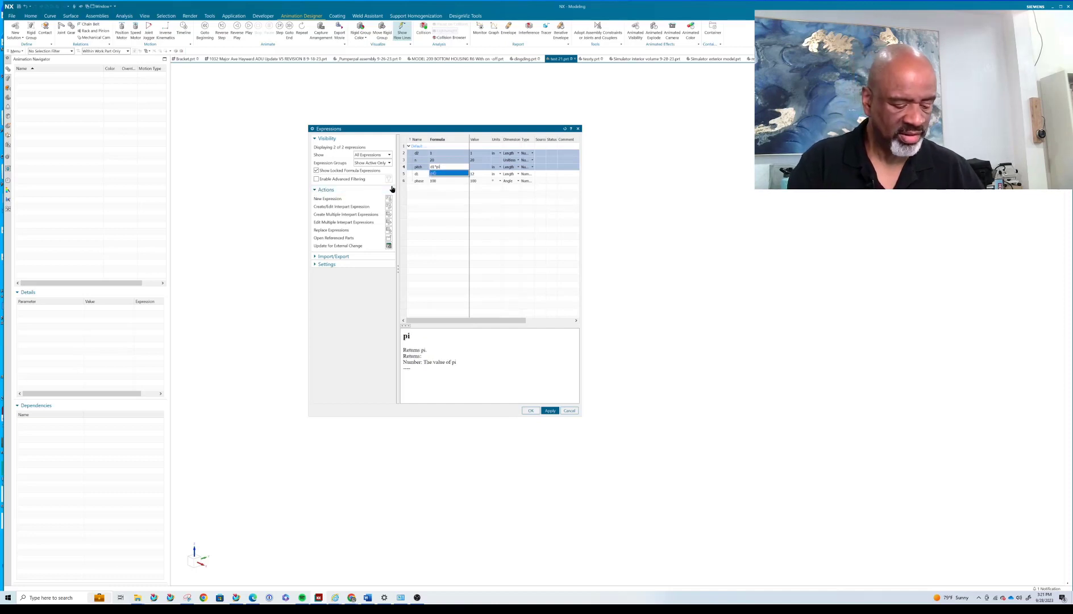
type(")/")
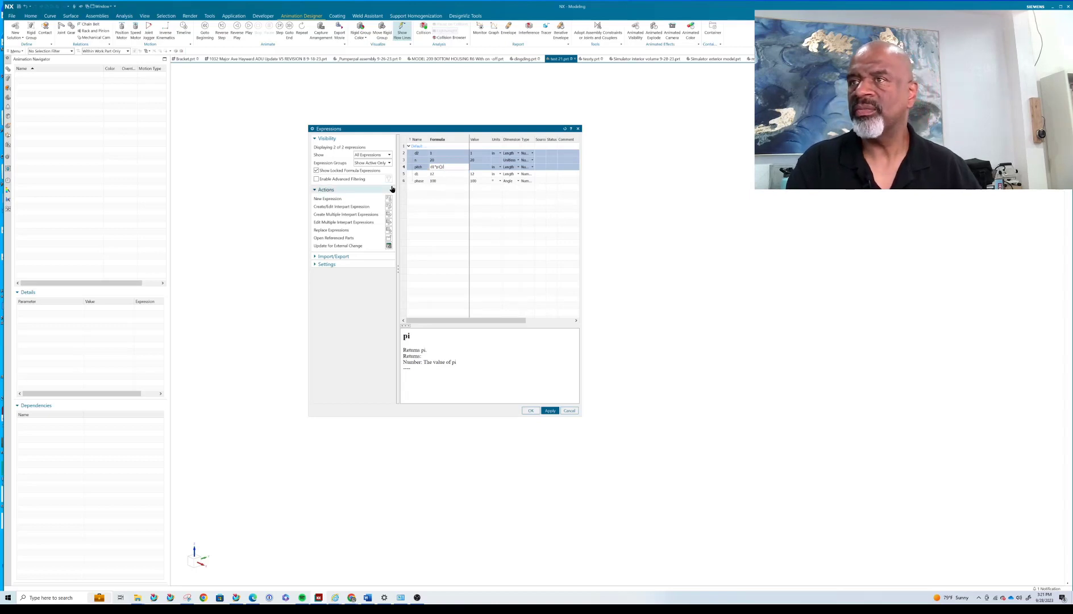
type("n")
key("Escape")
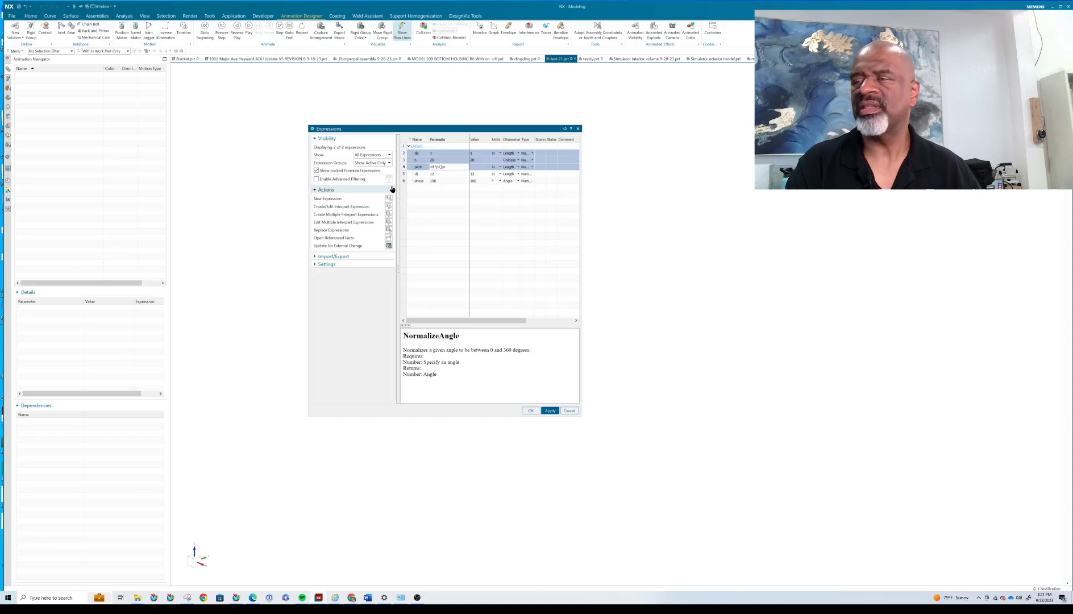
key("Return")
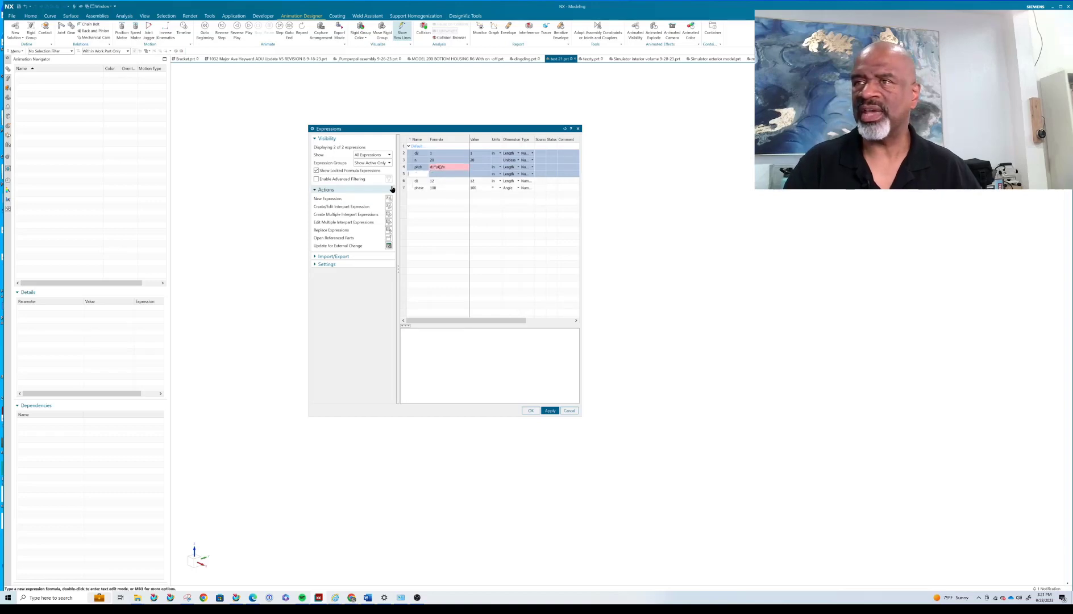
left_click(550, 410)
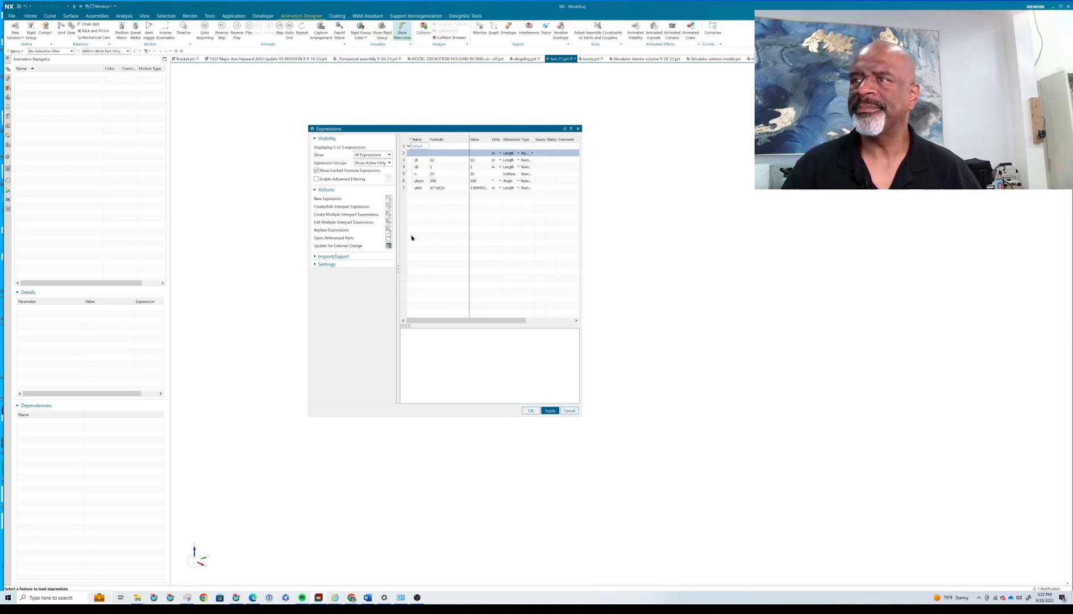
left_click(531, 411)
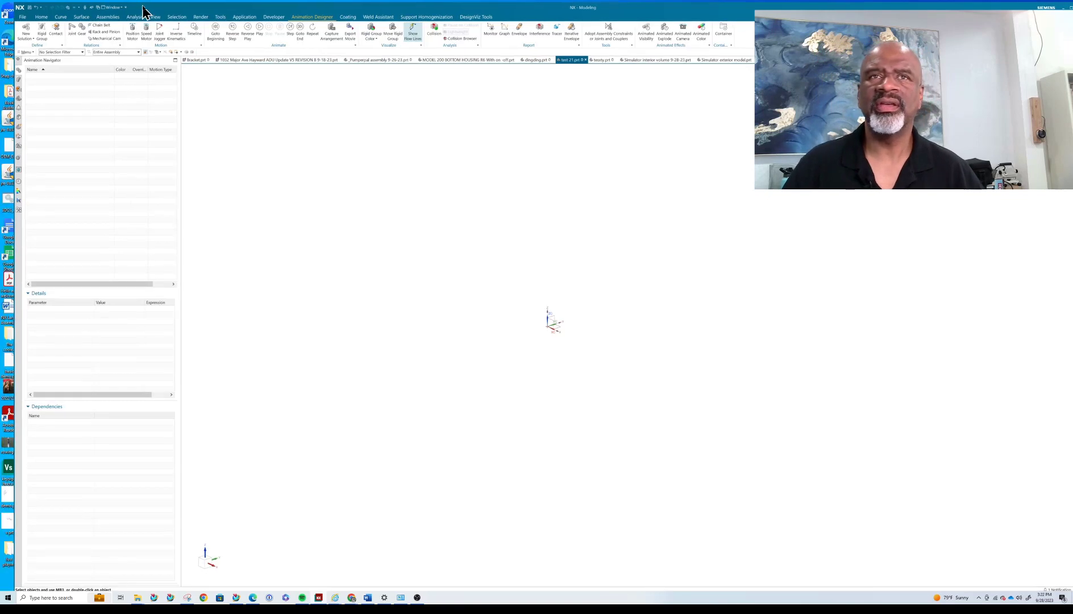
Show the user expressions in the Part Navigator and start a new sketch.
left_click(14, 98)
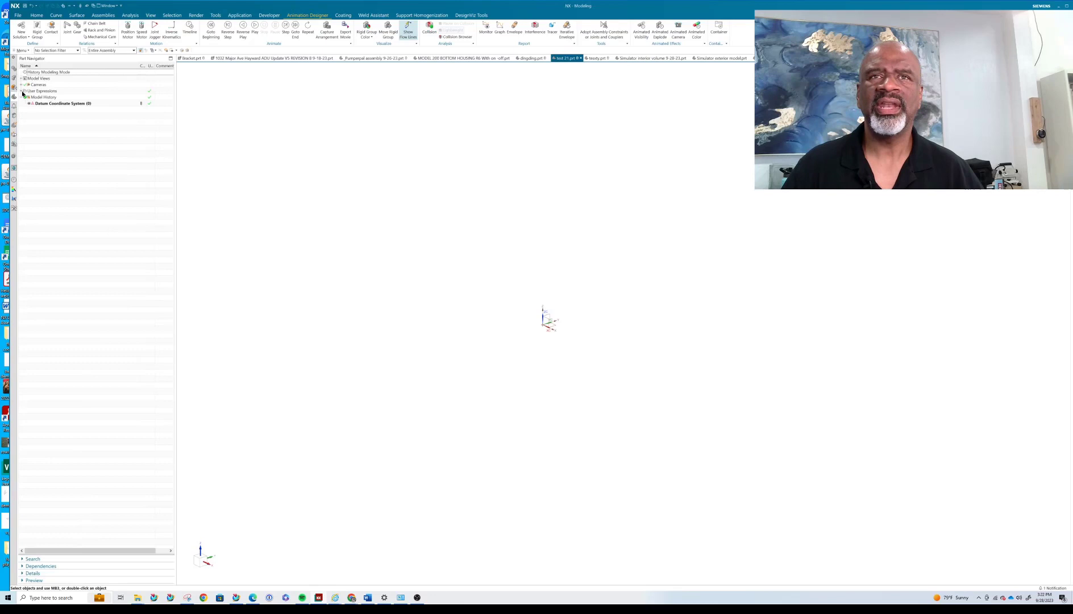
left_click(23, 91)
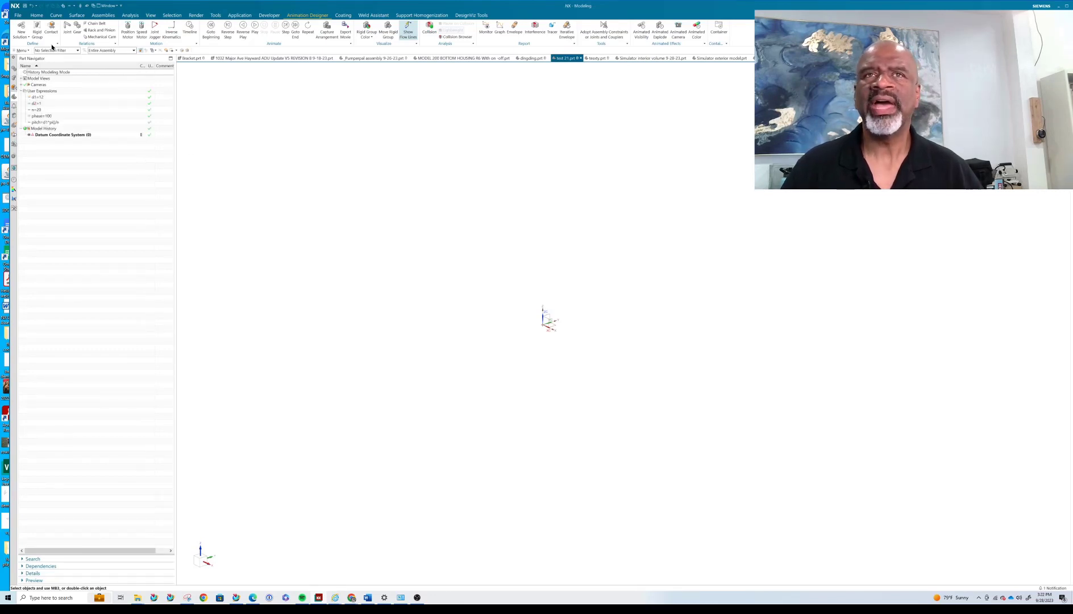
left_click(36, 14)
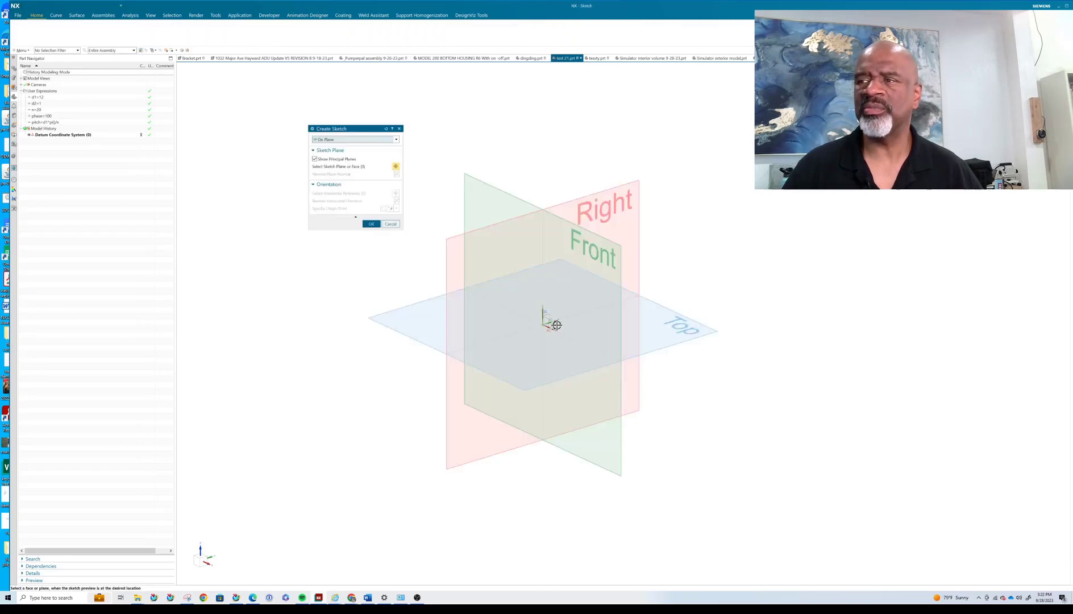
Sketch on the datum CSYS plane and draw a circle centred at the origin.
left_click(557, 325)
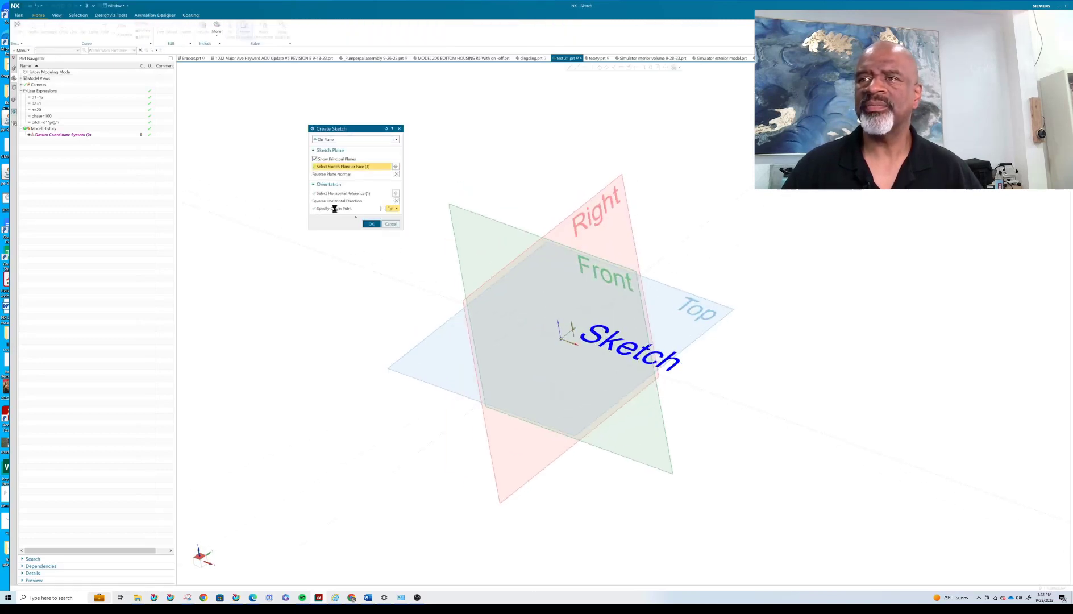
left_click(372, 224)
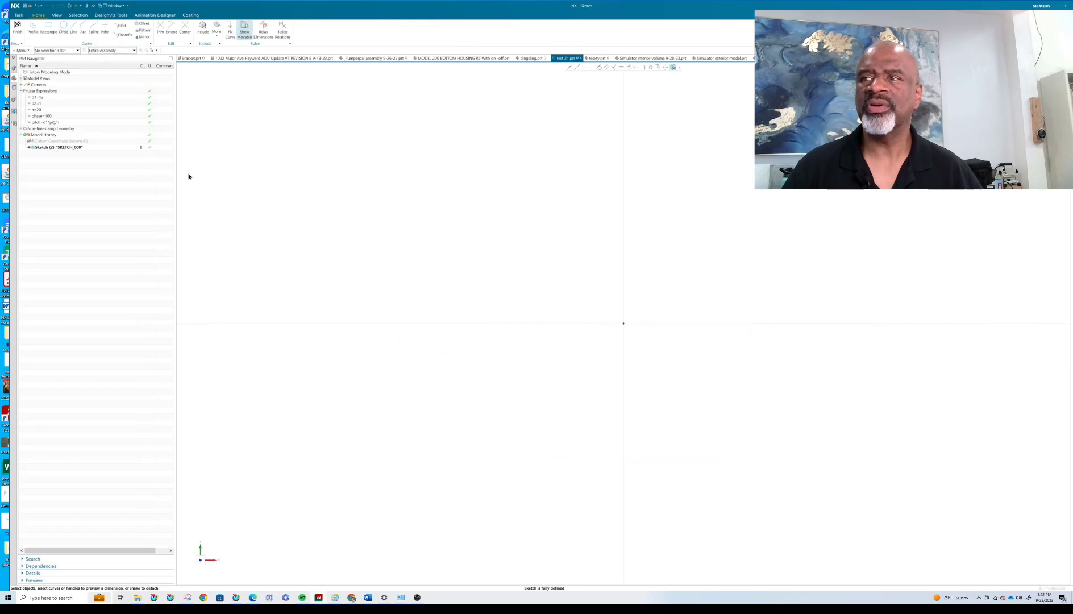
key("o")
left_click(623, 323)
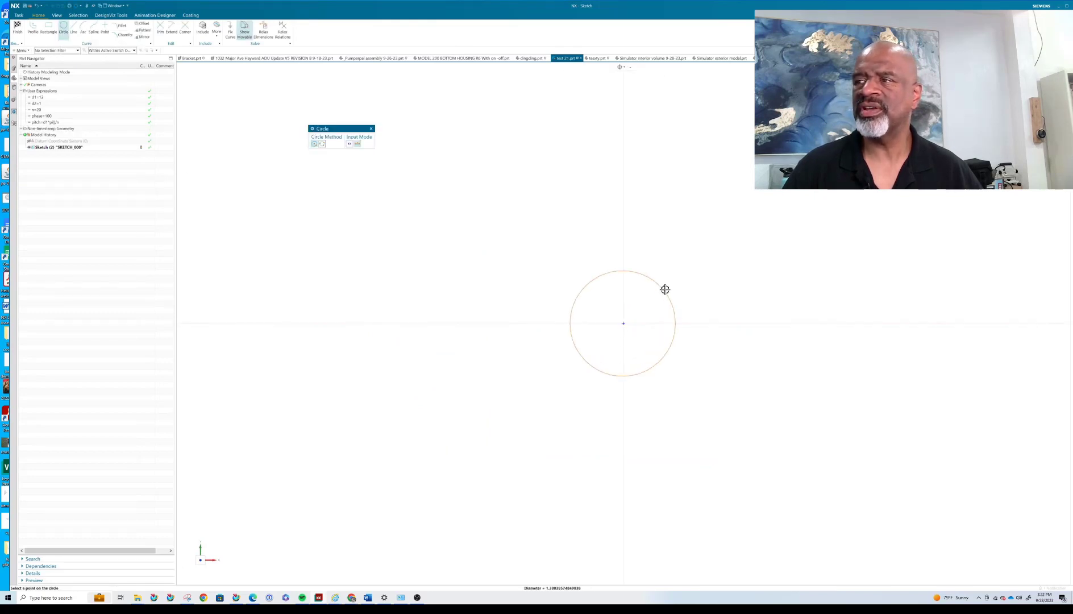
left_click(439, 266)
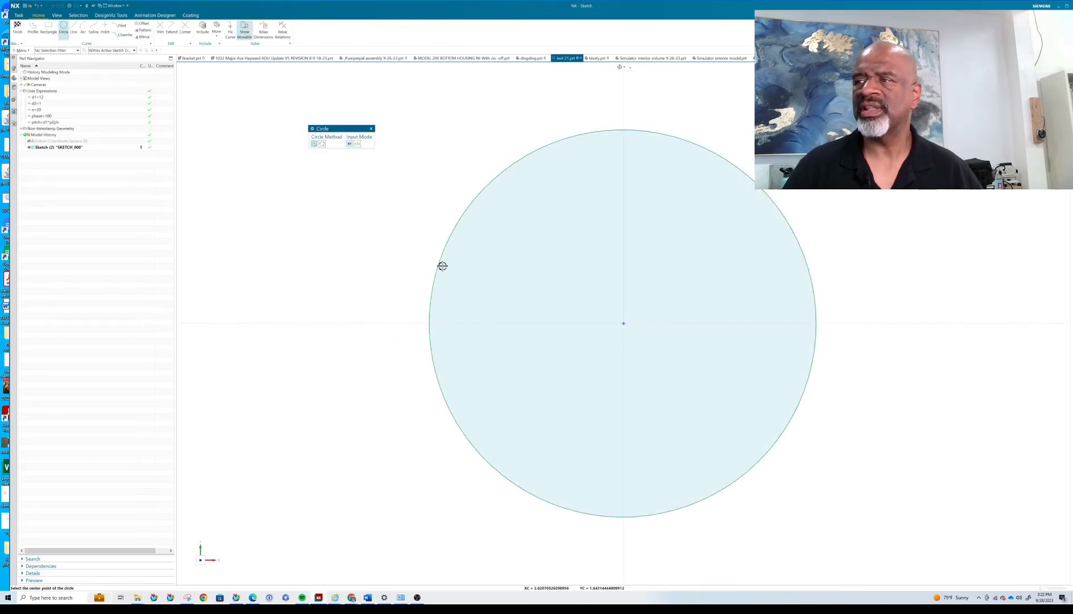
Dimension the circle's diameter as d1, scaling the sketch to match.
left_click(371, 129)
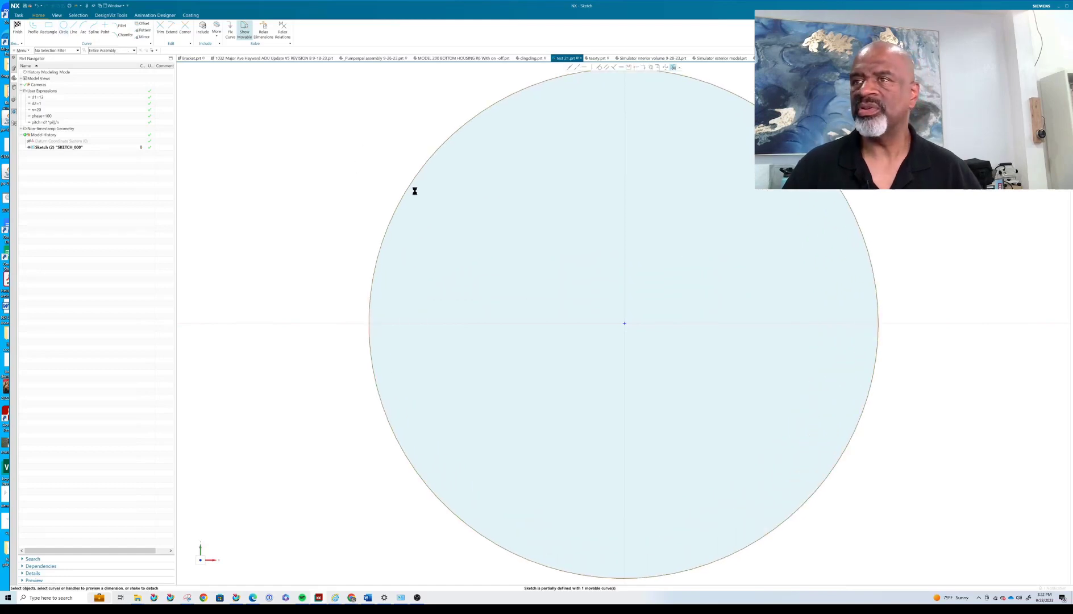
key("d")
left_click(415, 181)
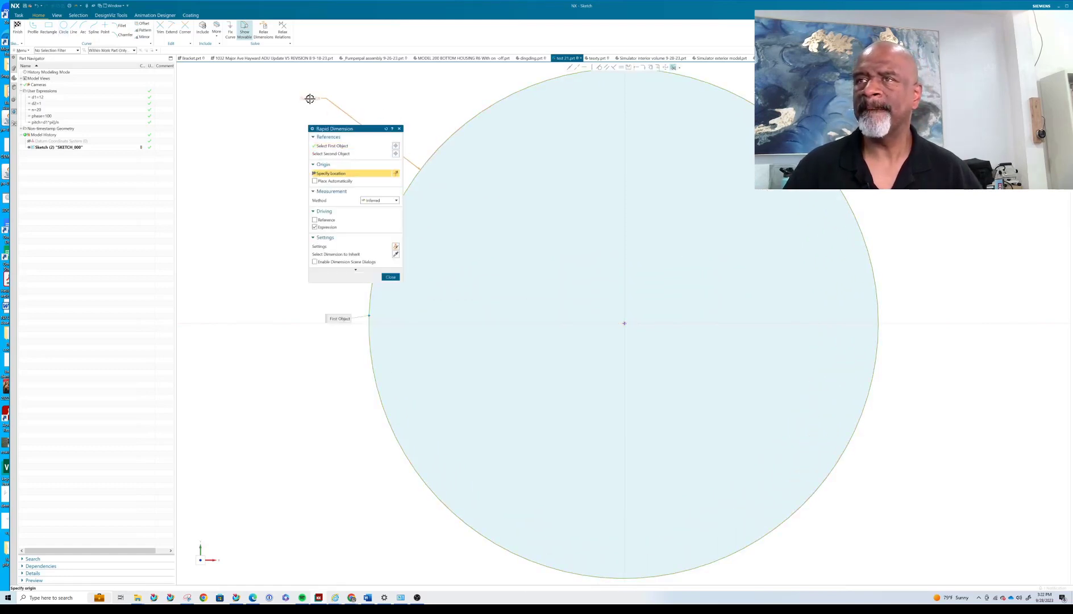
left_click(310, 99)
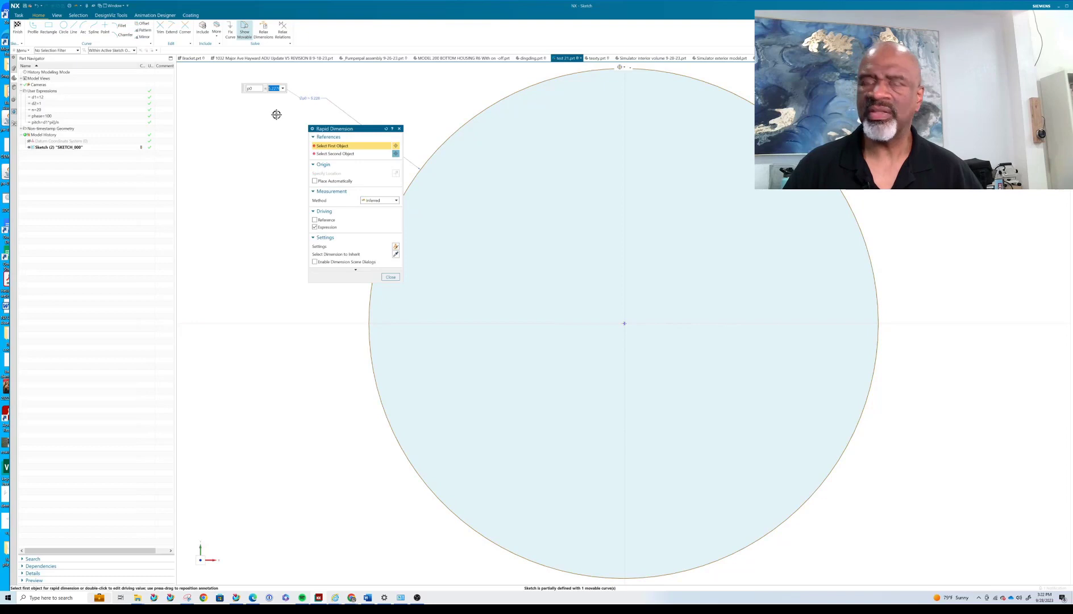
type("d1")
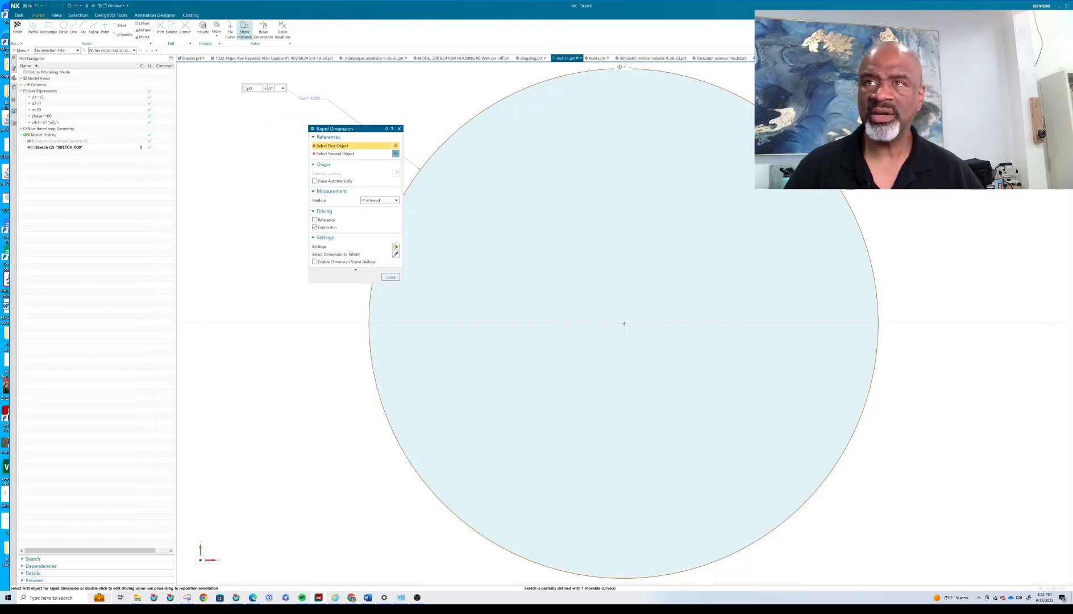
key("Return")
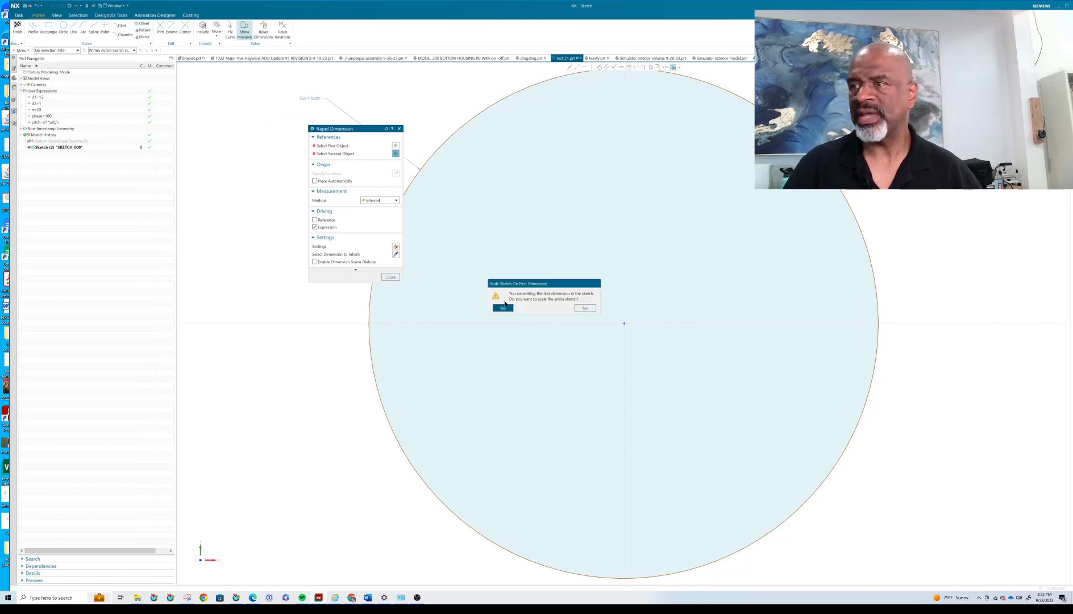
left_click(503, 307)
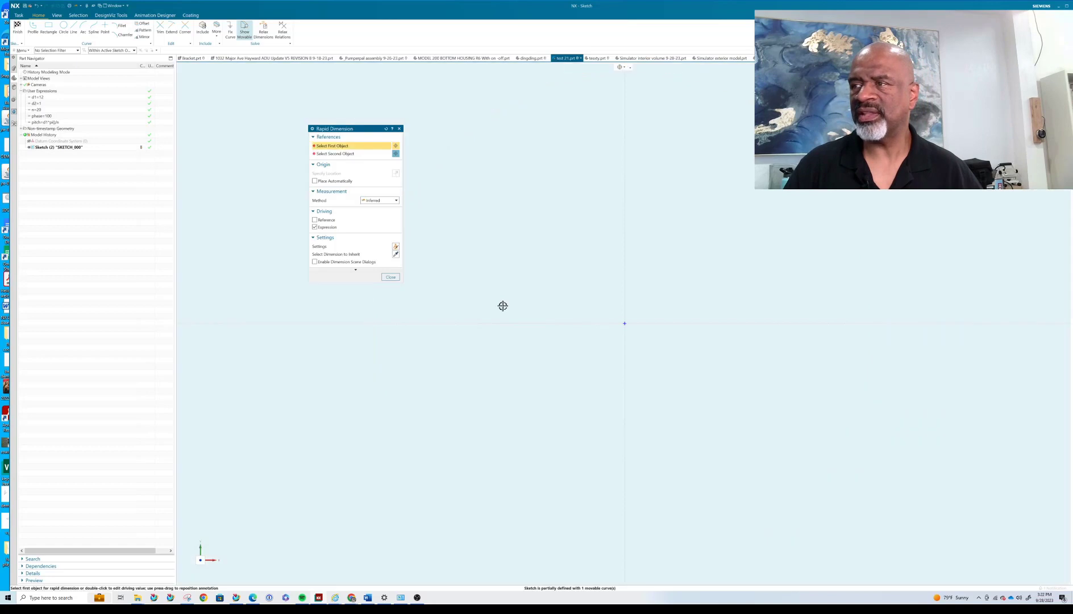
Fit the circle in view, finish dimensioning, and recentre it in the window.
right_click(503, 251)
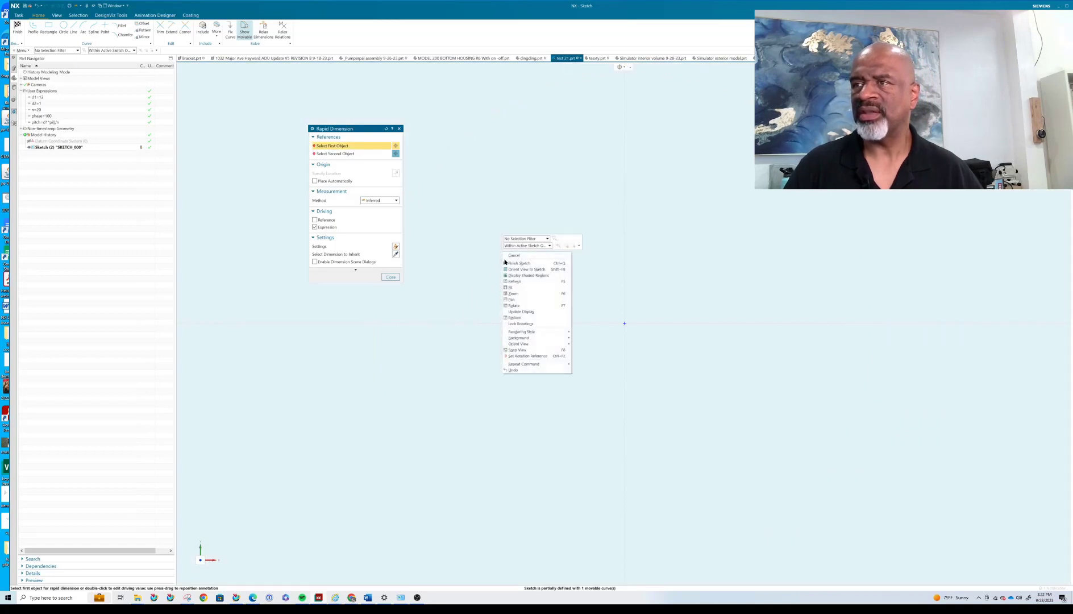
left_click(516, 288)
left_click(391, 277)
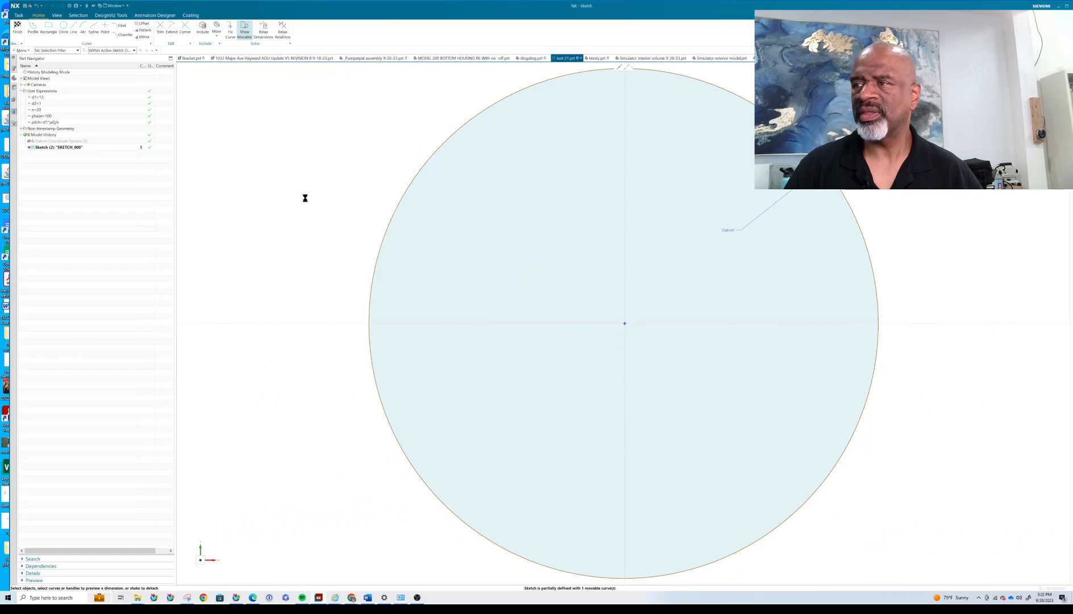
scroll(628, 307, "up", 3)
scroll(608, 318, "down", 5)
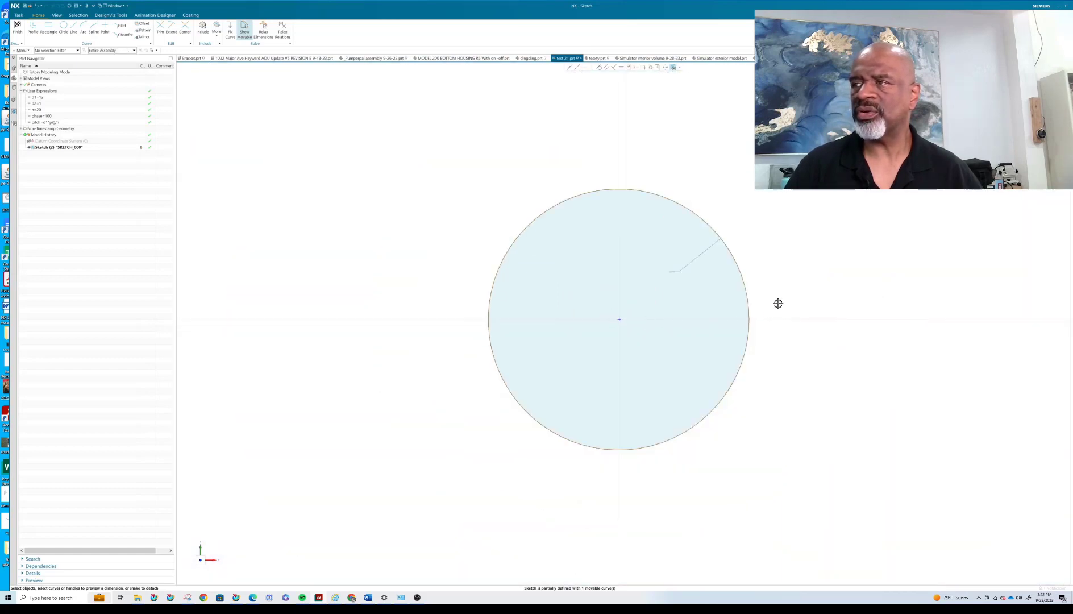
middle_click_drag(802, 288, 677, 279, "shift")
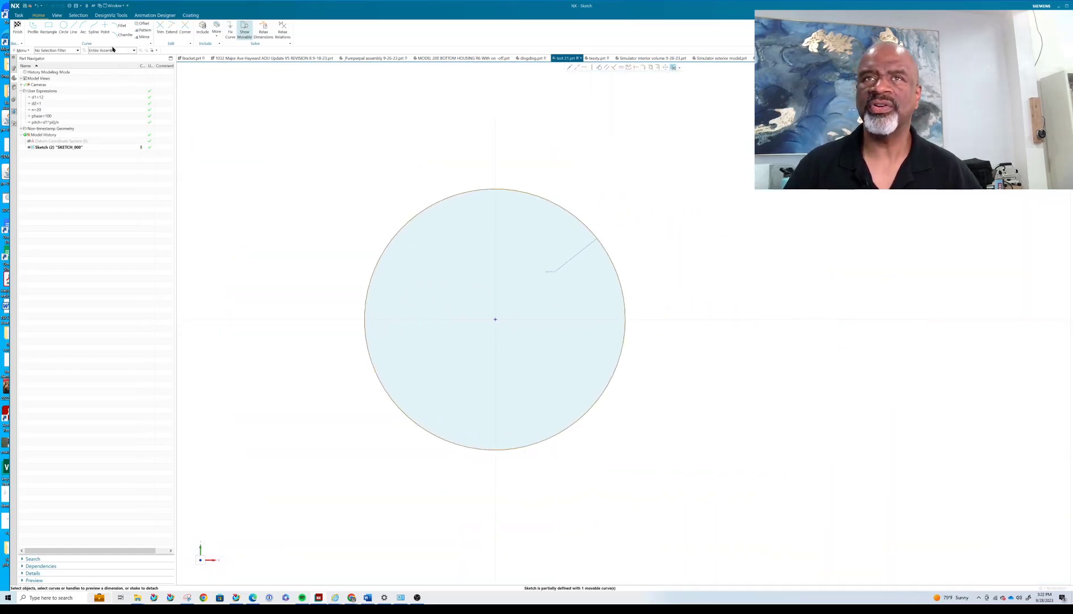
Place a sketch point at the circle's end point and finish the sketch.
left_click(105, 27)
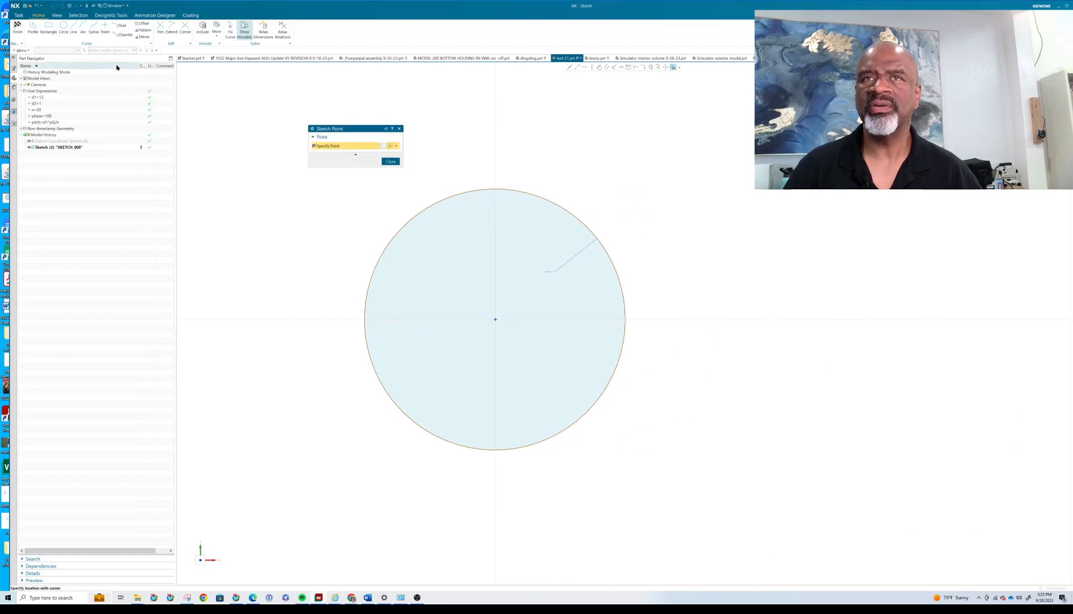
left_click(398, 147)
left_click(391, 176)
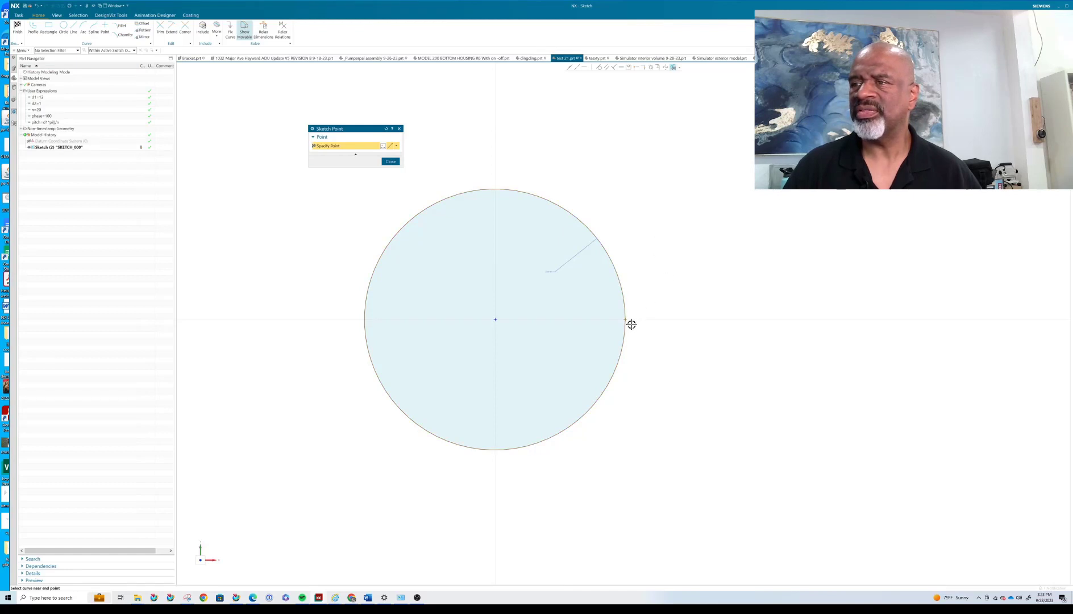
left_click(392, 161)
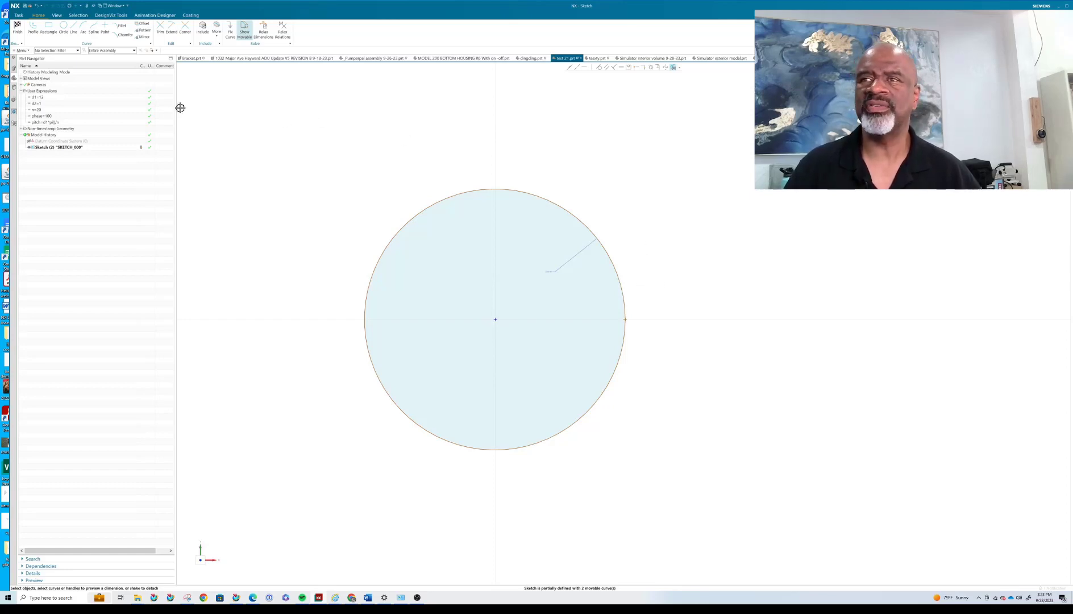
left_click(18, 25)
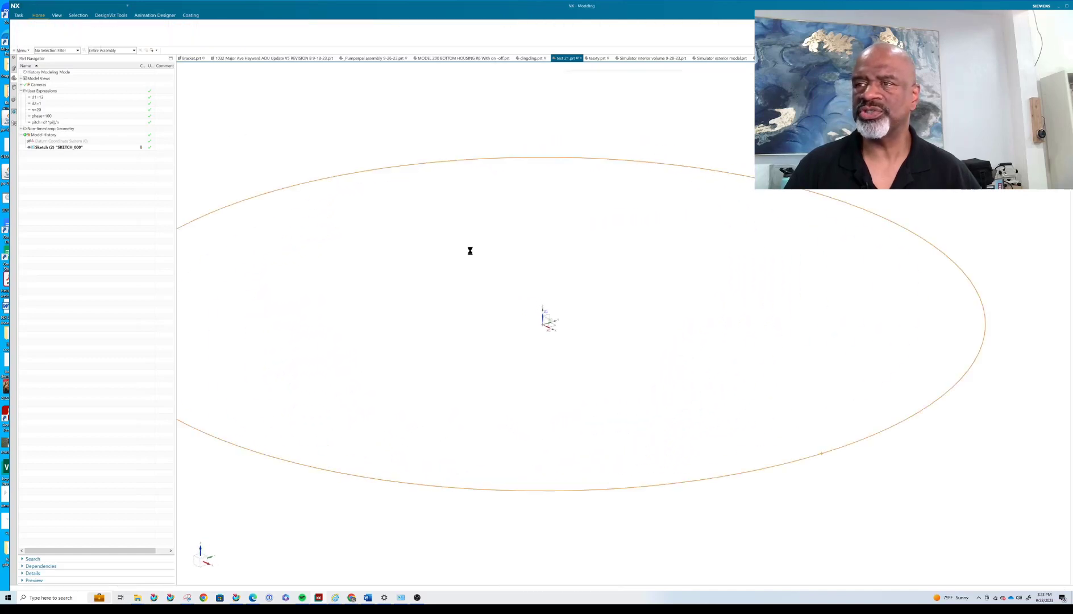
Sweep a Tube along the circle with outer diameter d2.
scroll(482, 246, "down", 3)
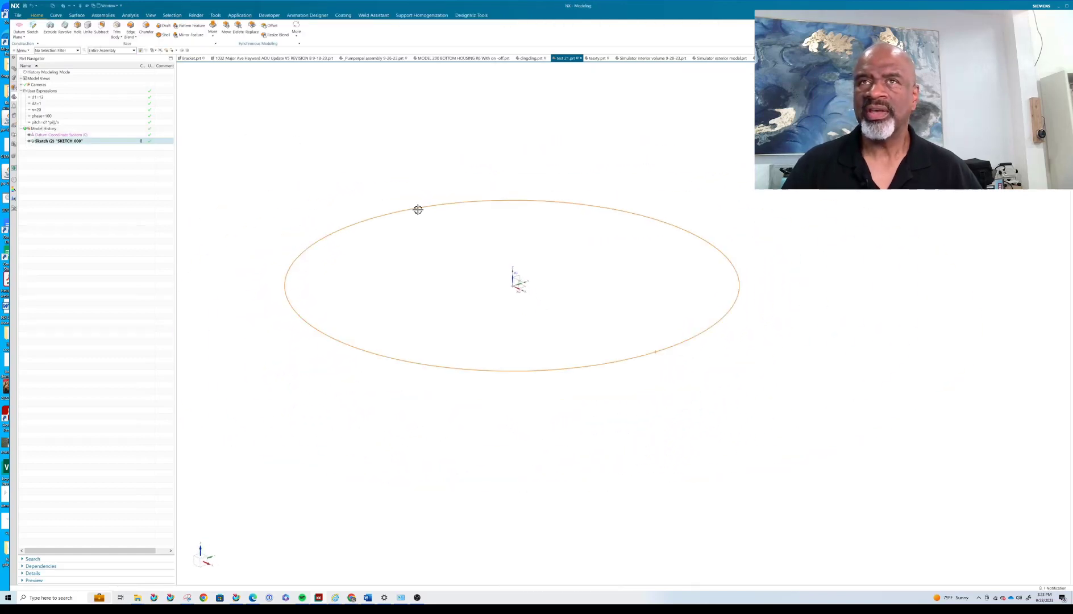
left_click(76, 15)
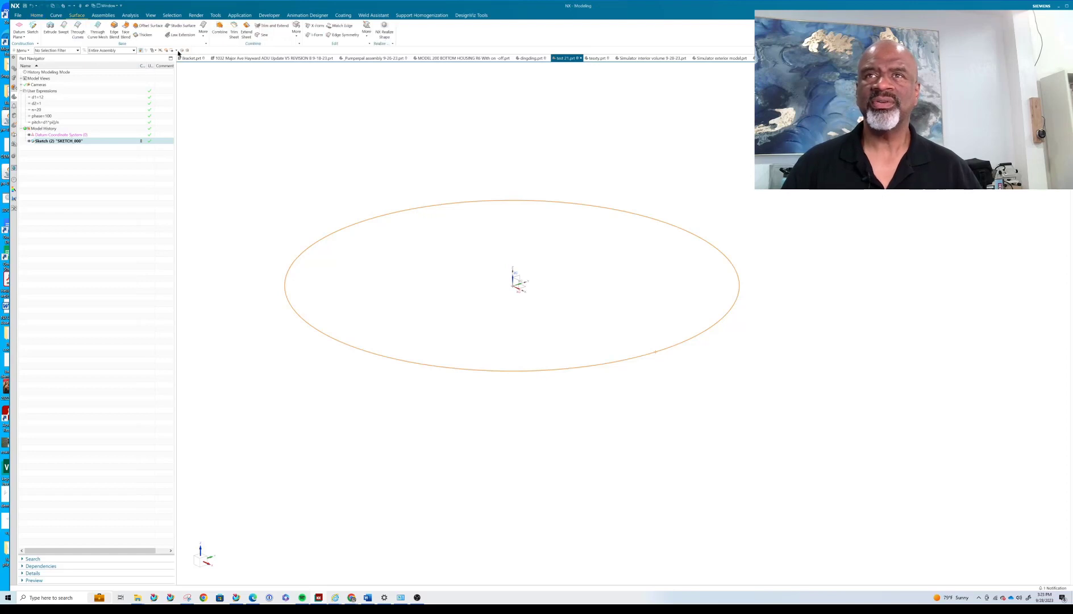
left_click(203, 29)
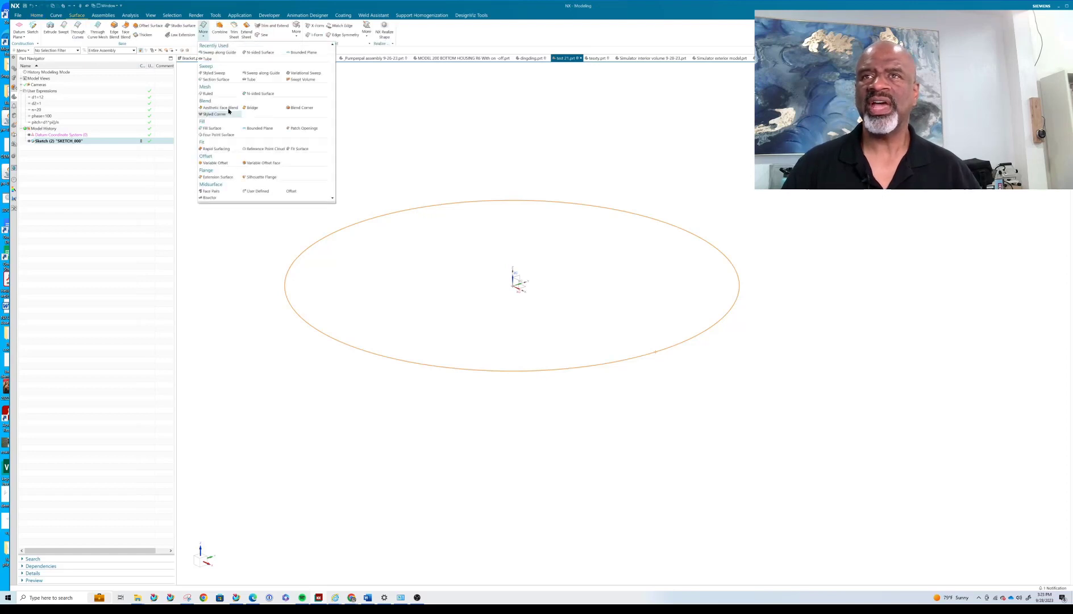
left_click(254, 82)
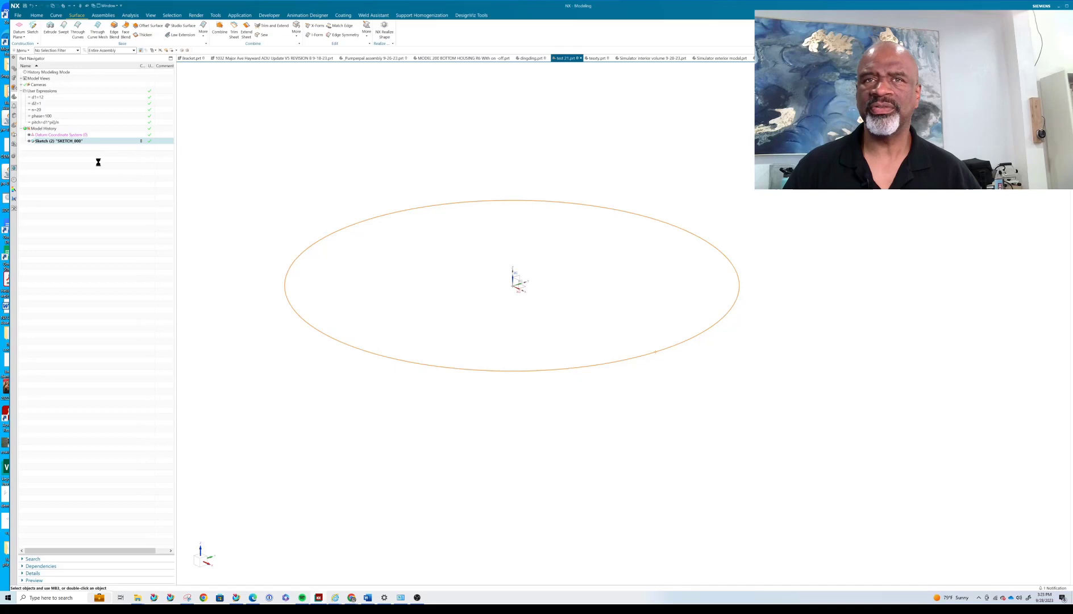
left_click(372, 166)
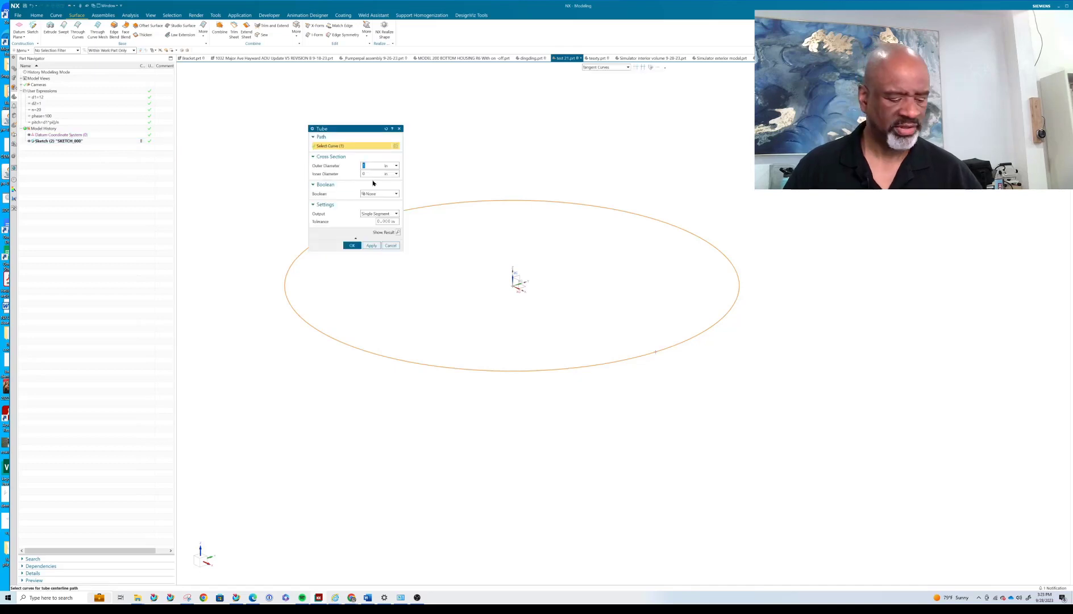
type("d")
left_click(373, 180)
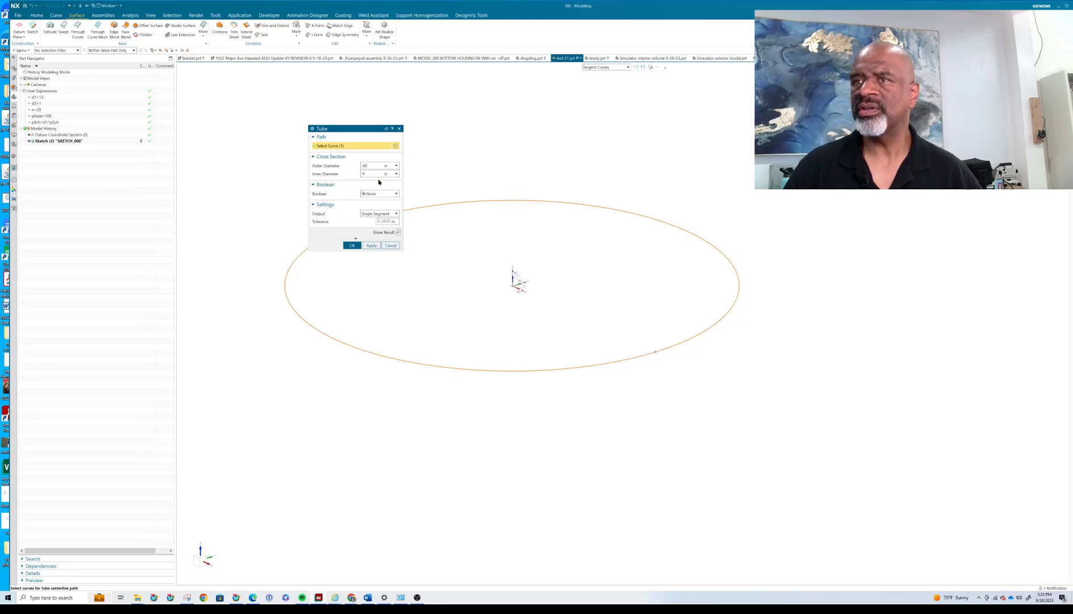
left_click(352, 245)
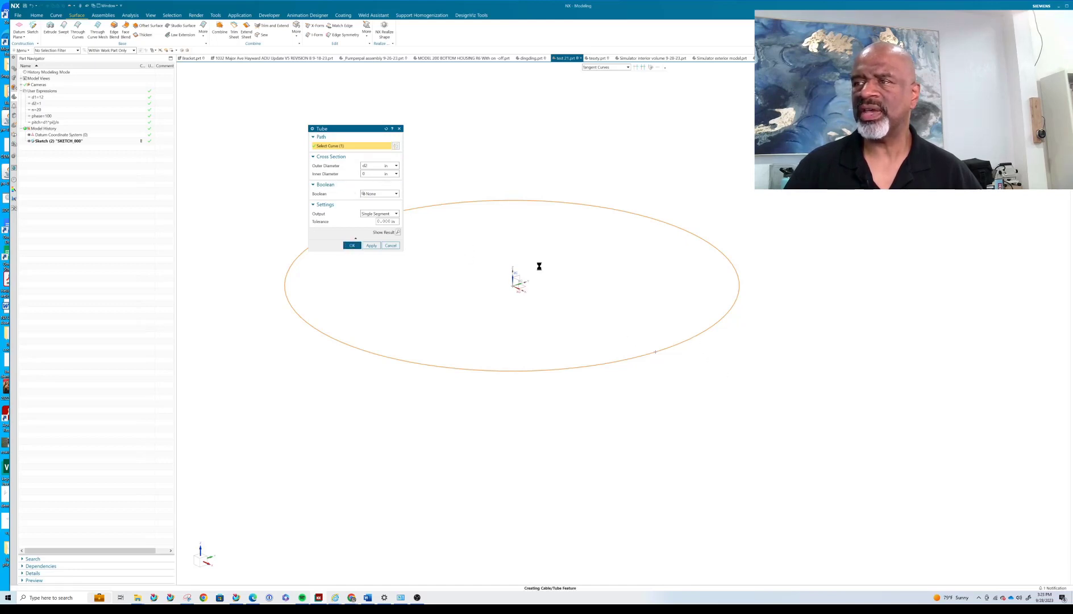
Orbit the tube ring to inspect its shape from several angles.
middle_click_drag(312, 139, 276, 112)
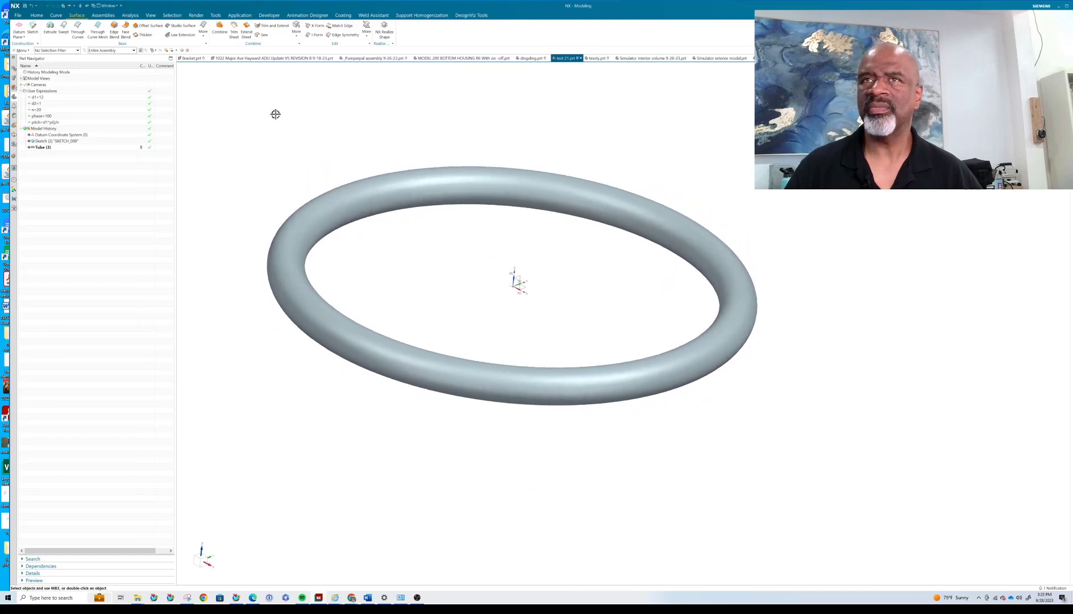
left_click(203, 32)
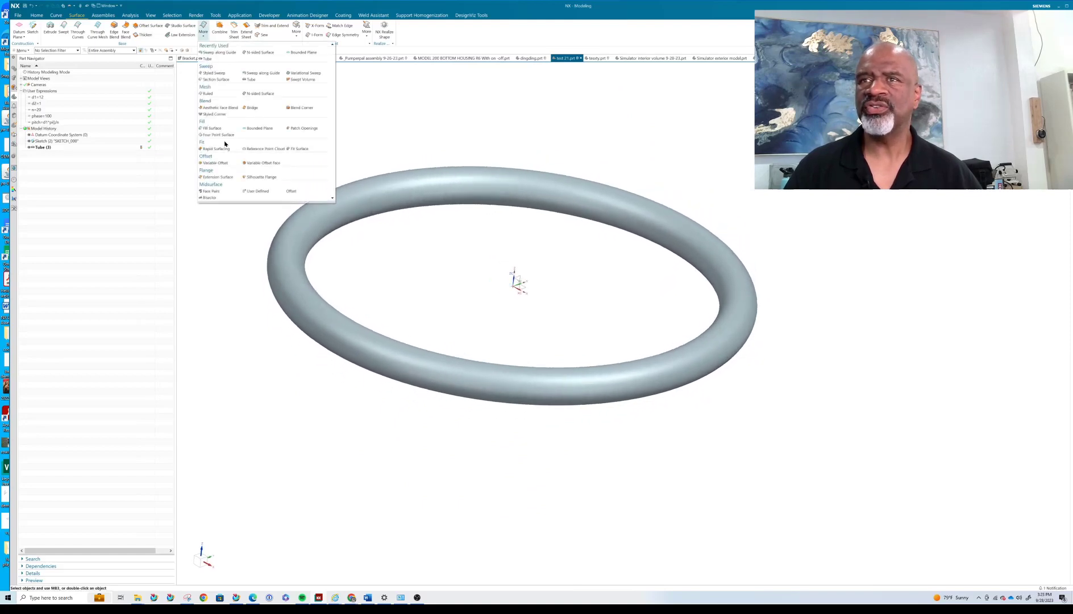
left_click(359, 139)
middle_click_drag(352, 146, 355, 165)
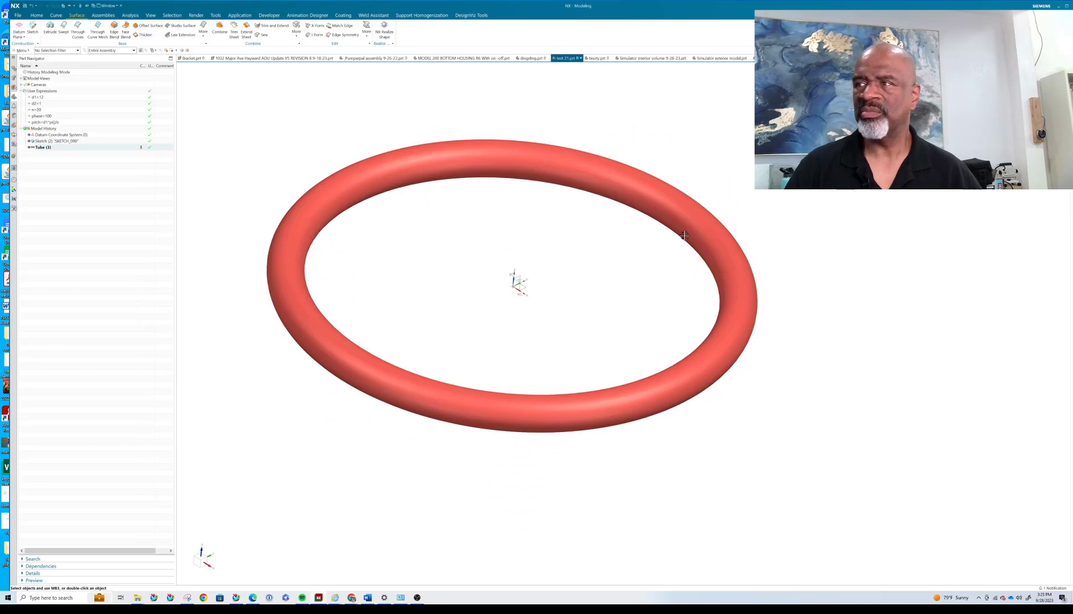
mouse_move(534, 248)
middle_mouse_down()
mouse_move(525, 226)
mouse_move(539, 242)
middle_mouse_up()
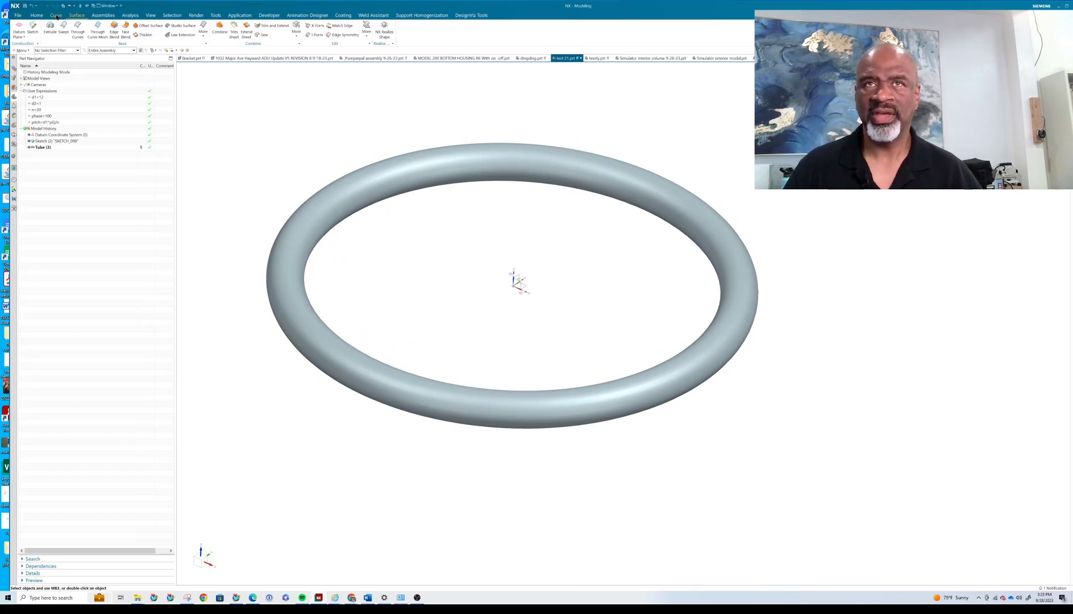
Start an along-spine helix and hide the tube body so the ring's circle shows.
left_click(56, 15)
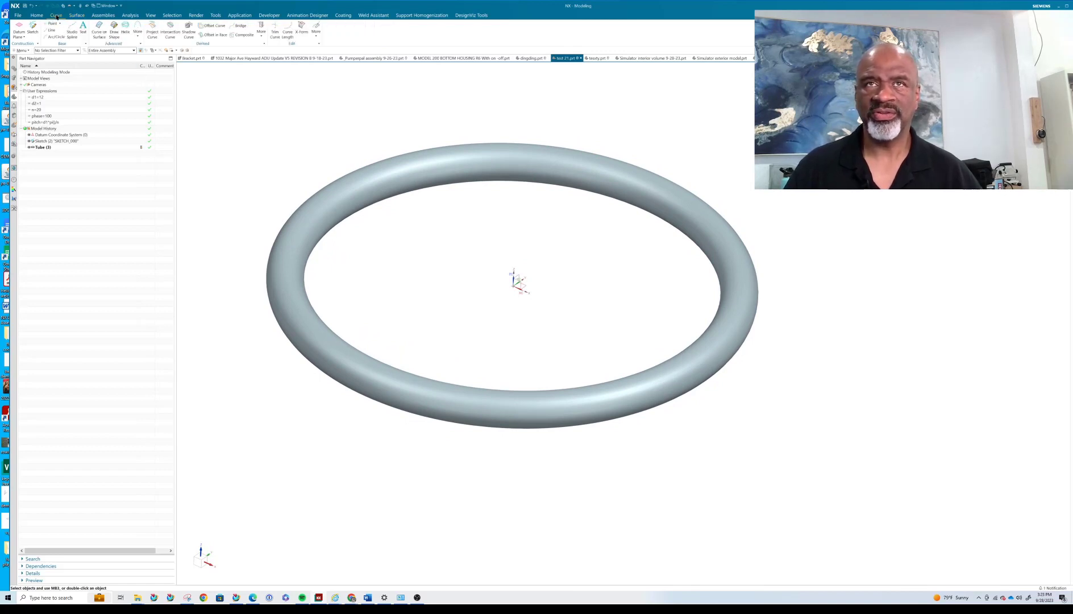
left_click(126, 25)
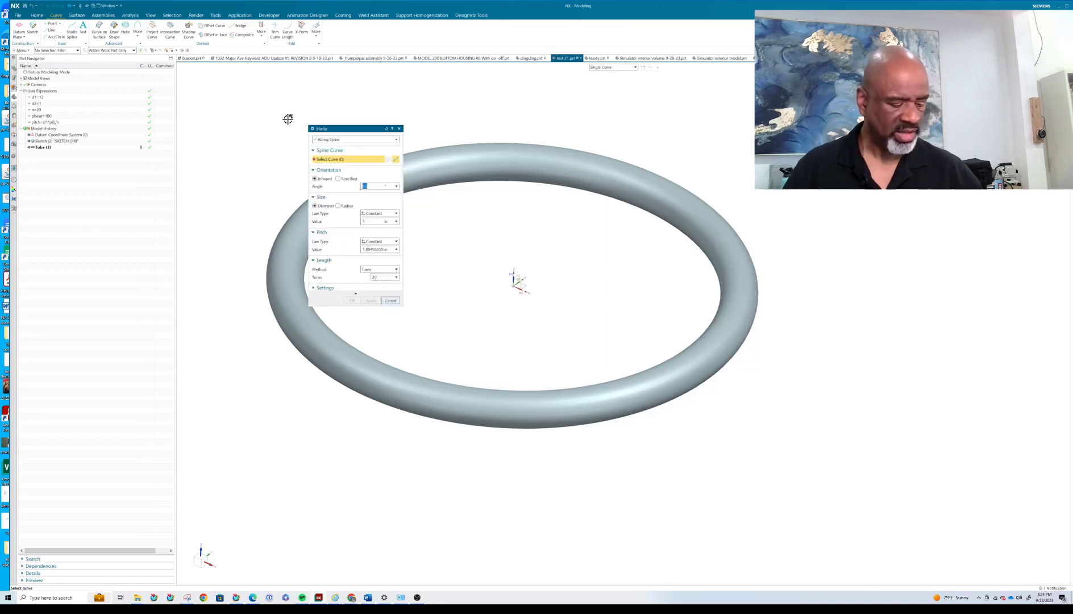
key("ctrl+b")
left_click(474, 152)
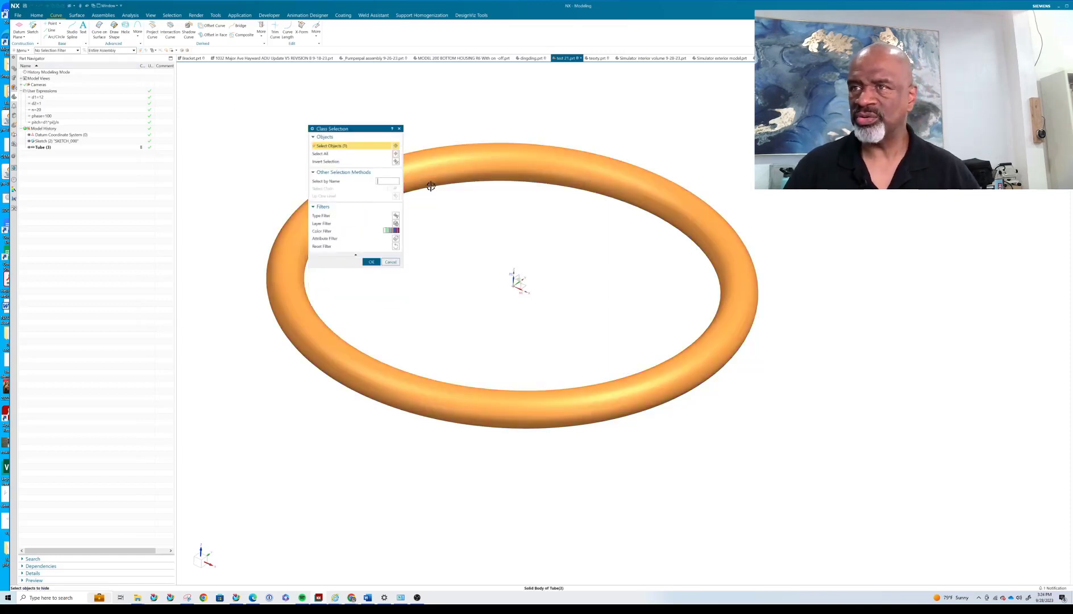
left_click(371, 261)
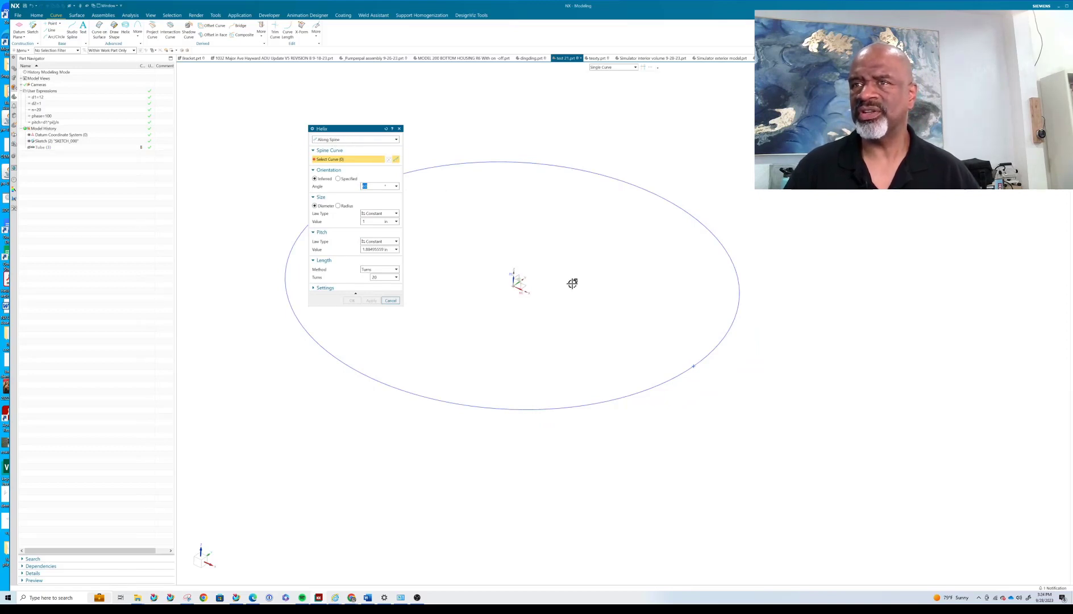
Build the helix on the circle spine with diameter d2, the pitch expression, and n (20) turns.
left_click(708, 355)
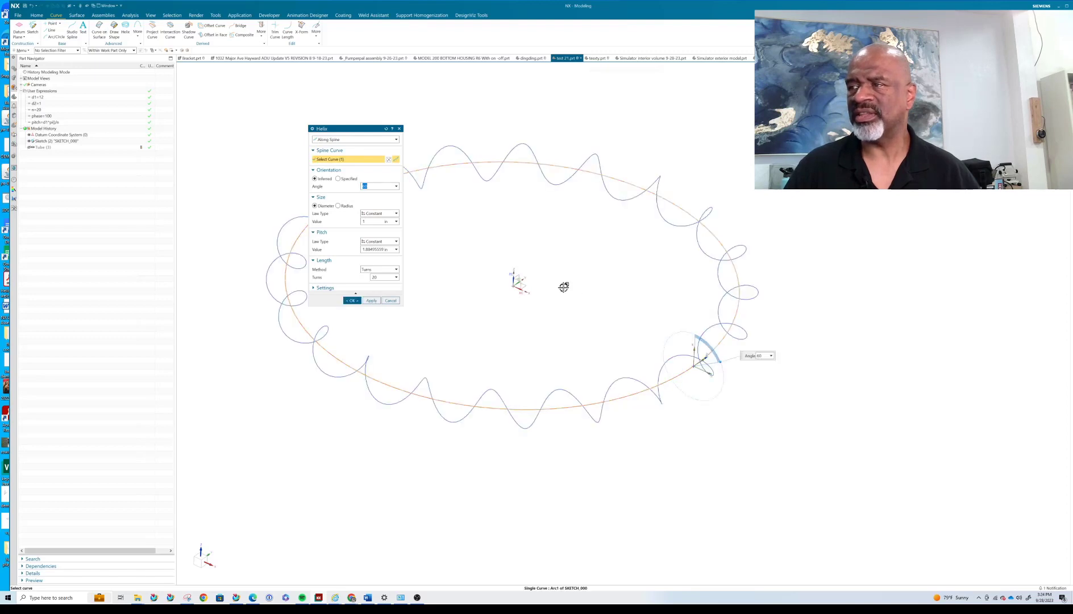
left_click(315, 179)
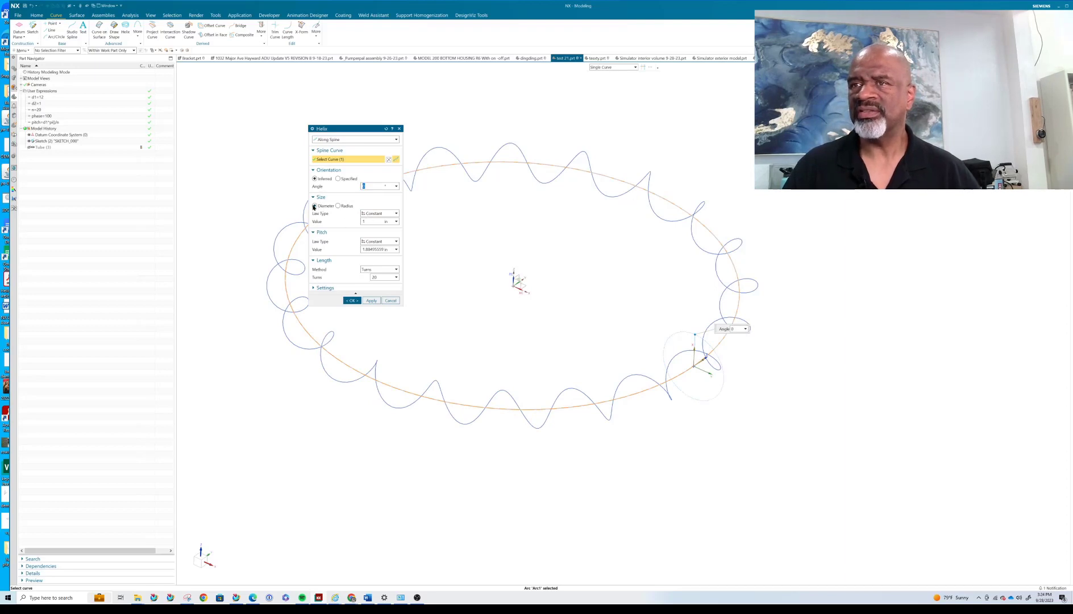
left_click(372, 221)
type("d")
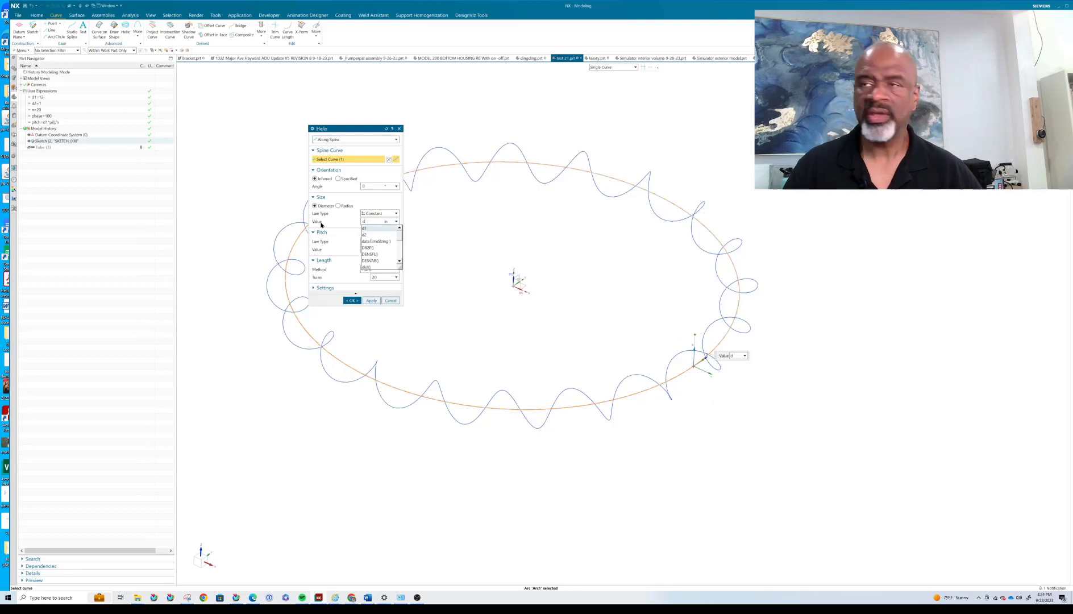
type("2")
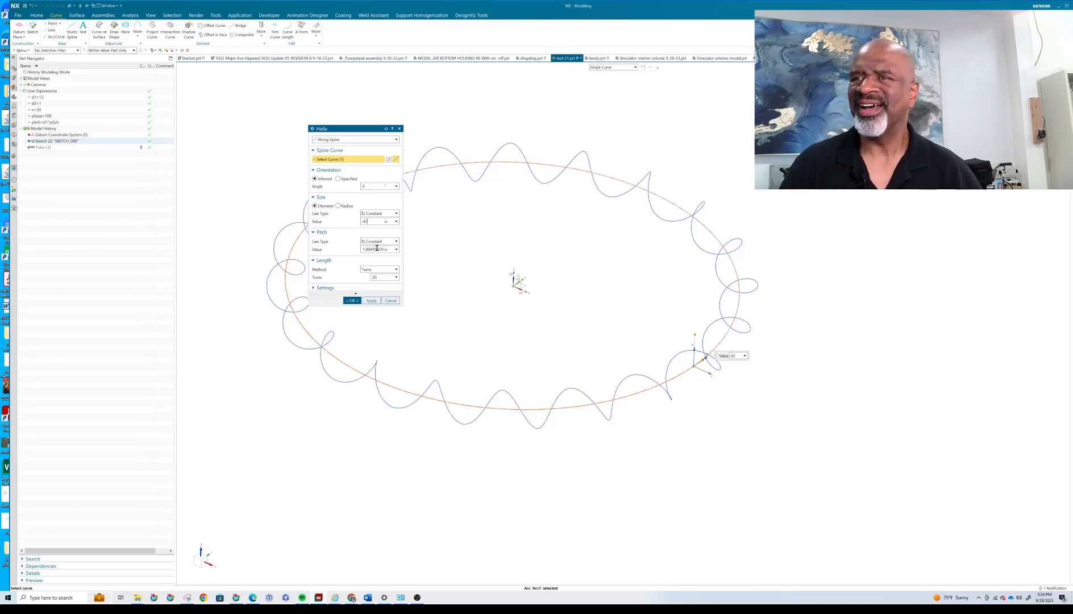
double_click(378, 247)
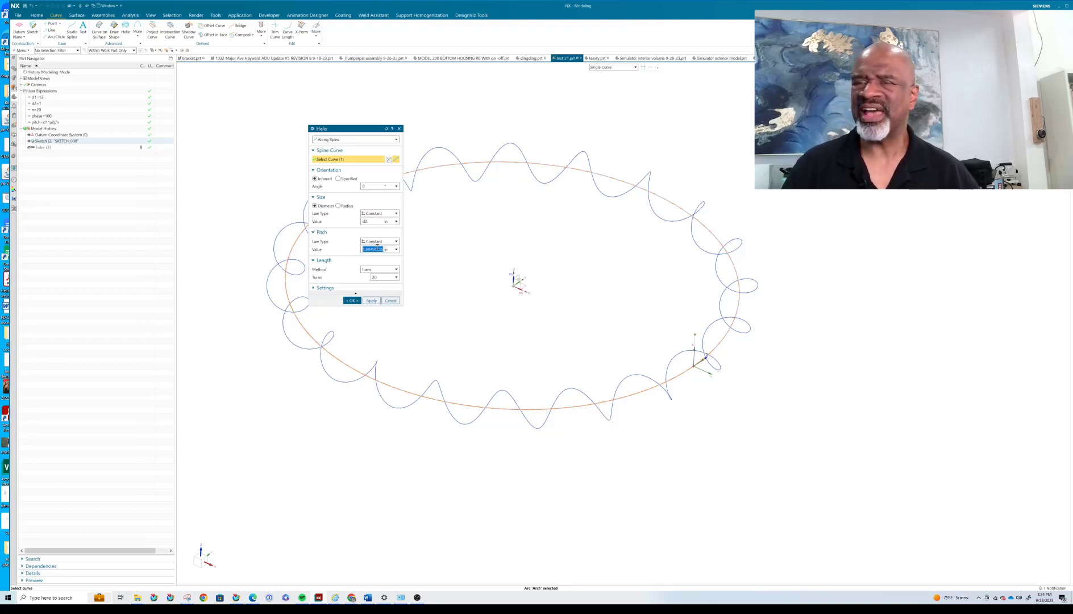
type("p")
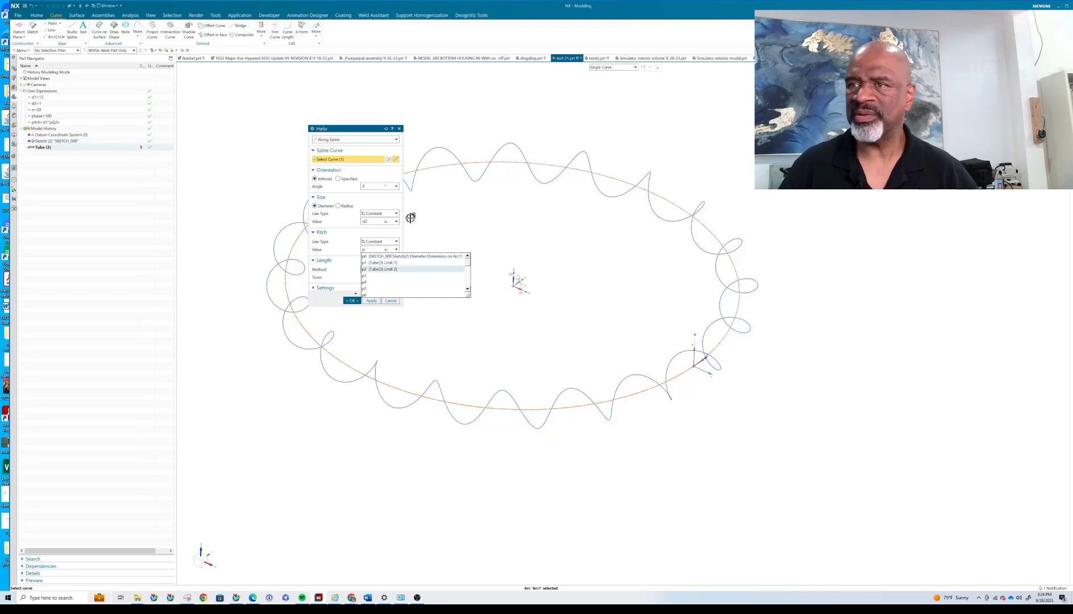
type("i")
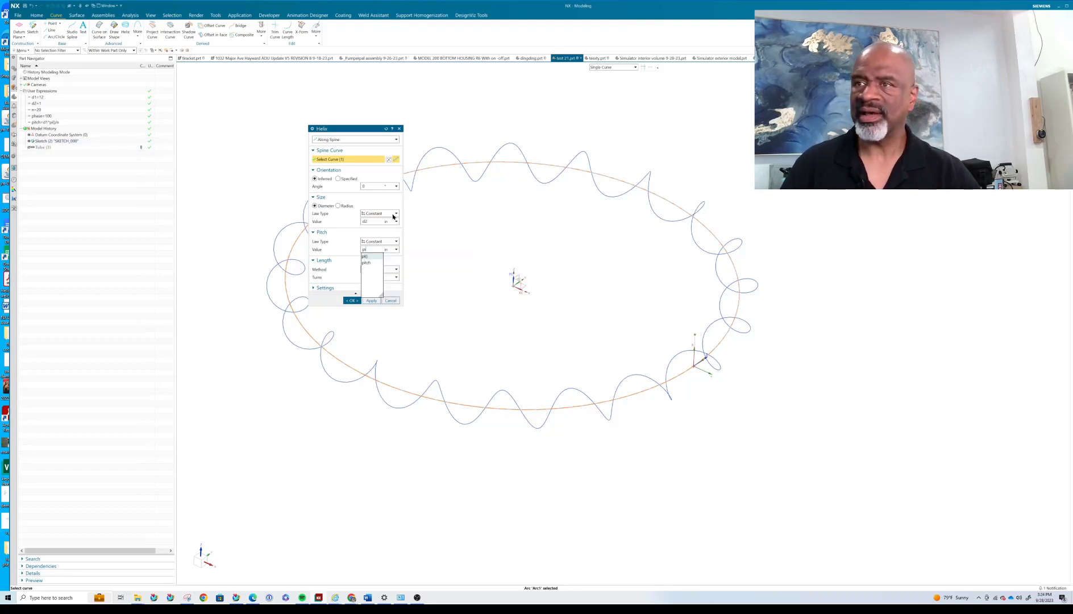
left_click(367, 262)
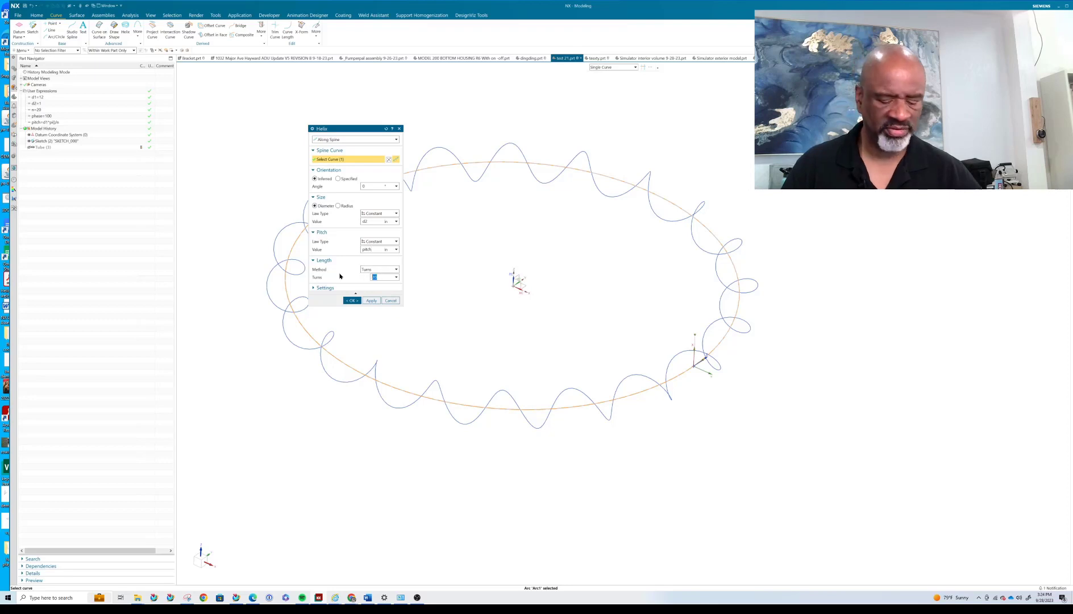
type("n")
key("Return")
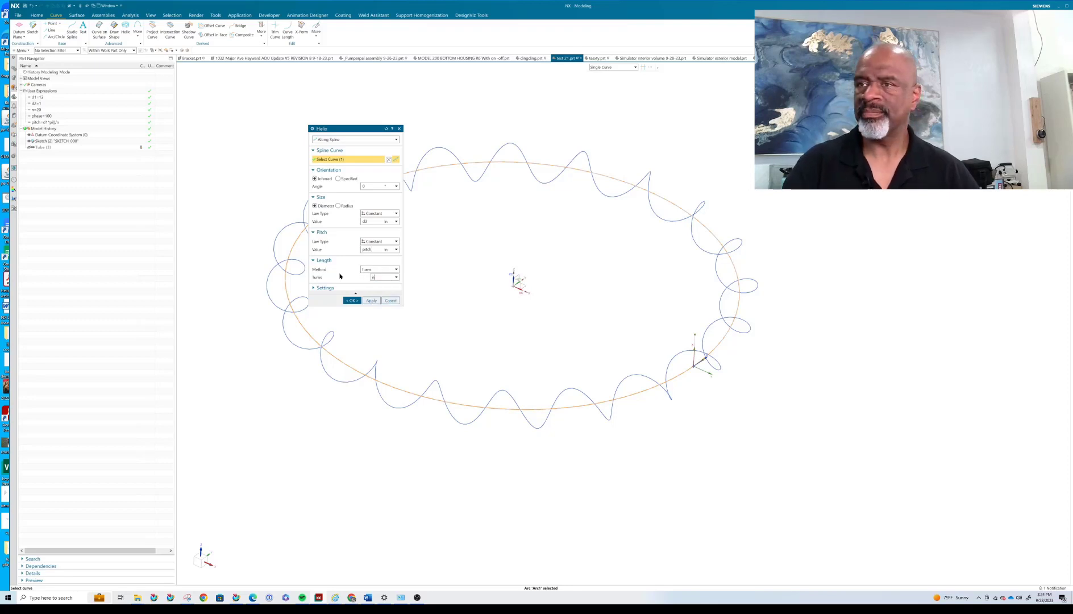
left_click(370, 301)
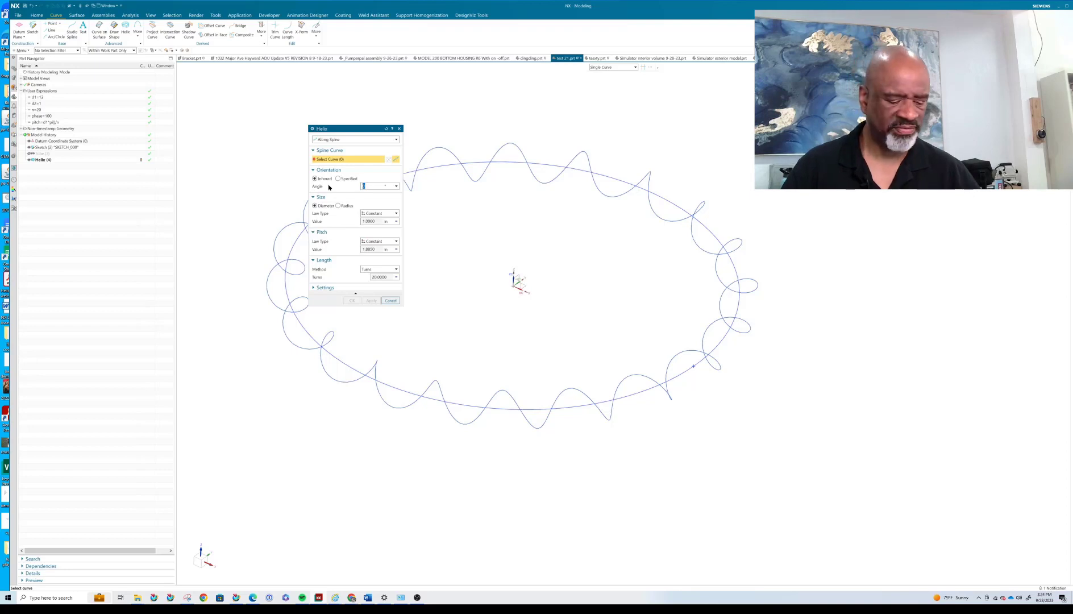
Add a second helix on the ellipse, offset by the phase angle (100°).
type("phase")
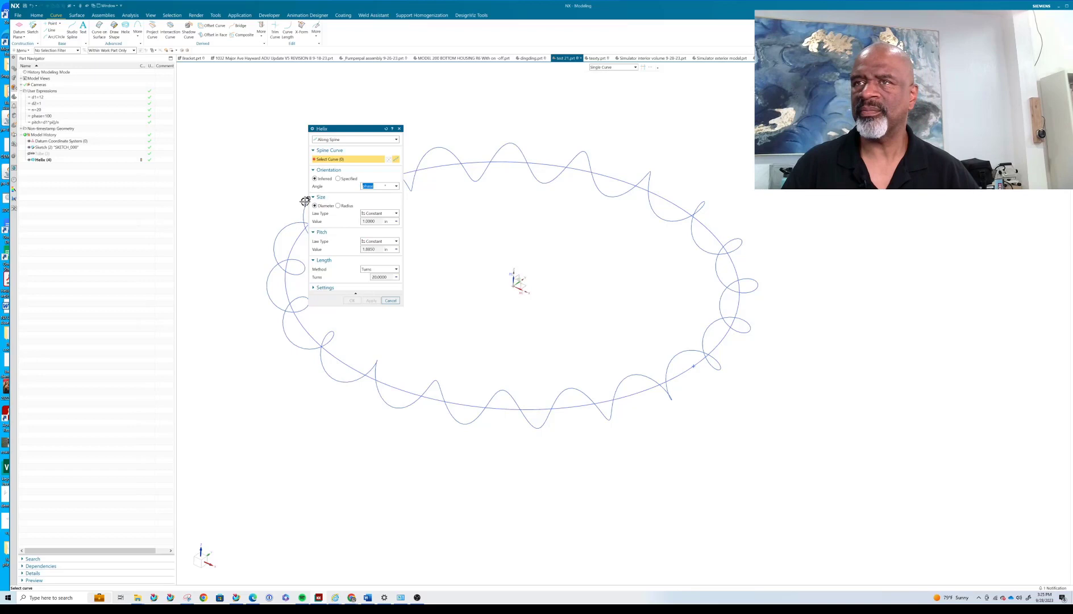
left_click(617, 178)
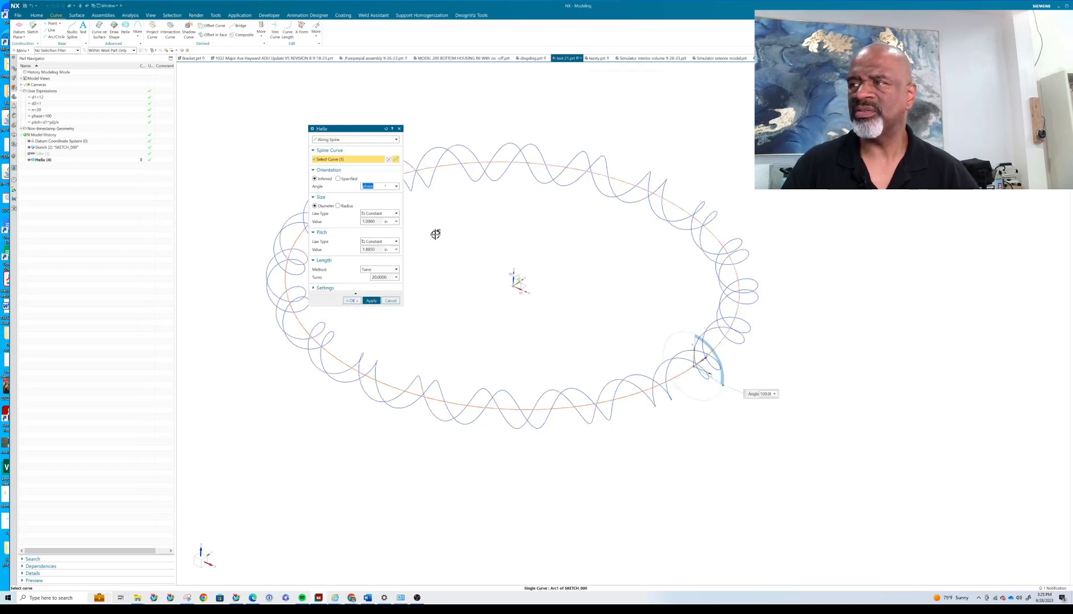
left_click(352, 300)
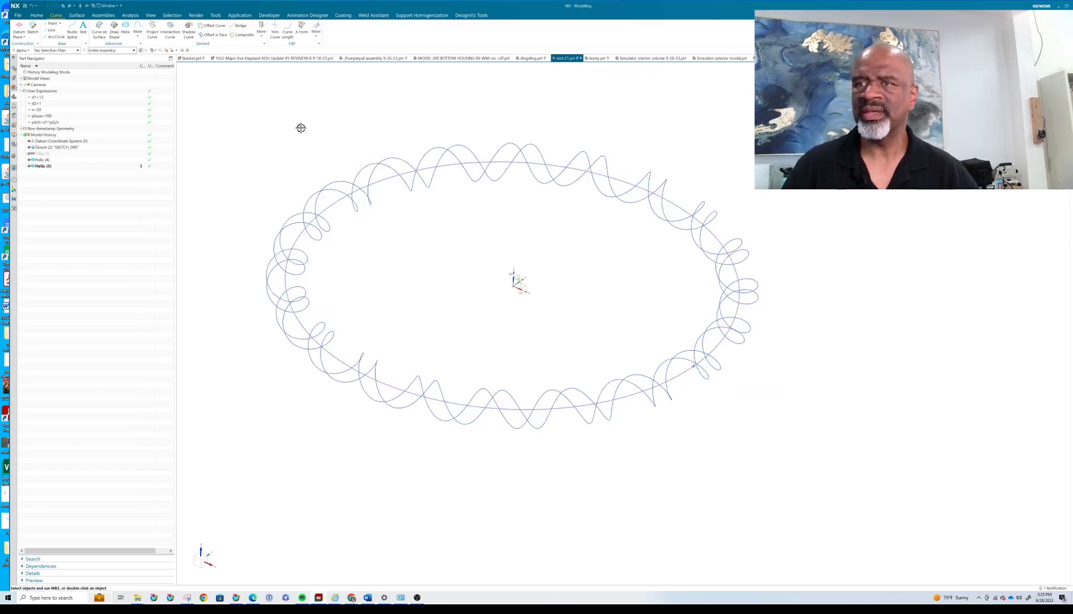
Unhide the tube ring so it surrounds both helices.
key("ctrl+shift+b")
key("ctrl+j")
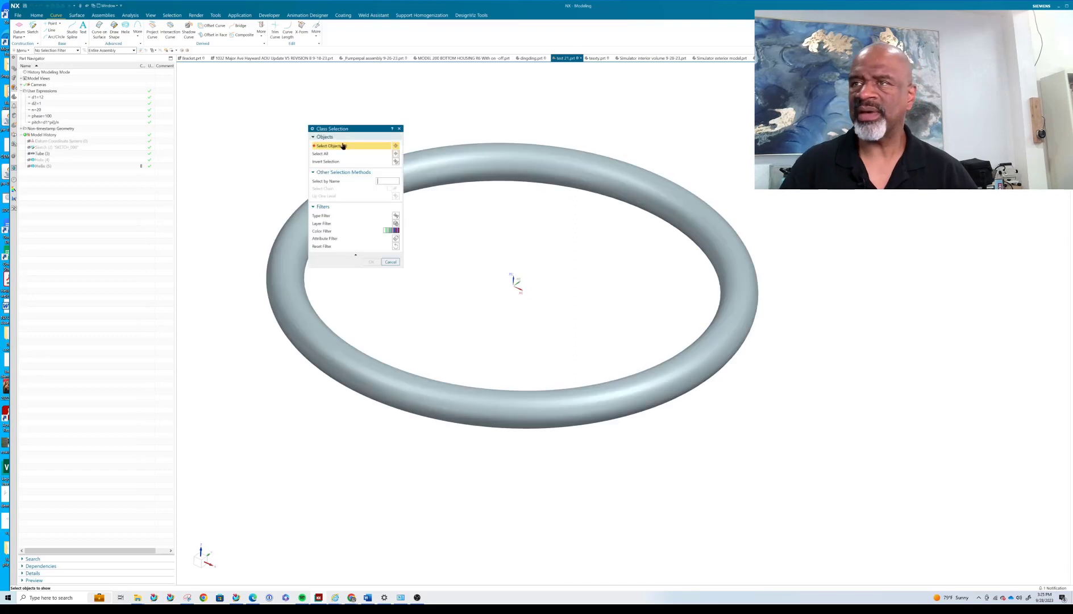
left_click(430, 154)
left_click(371, 262)
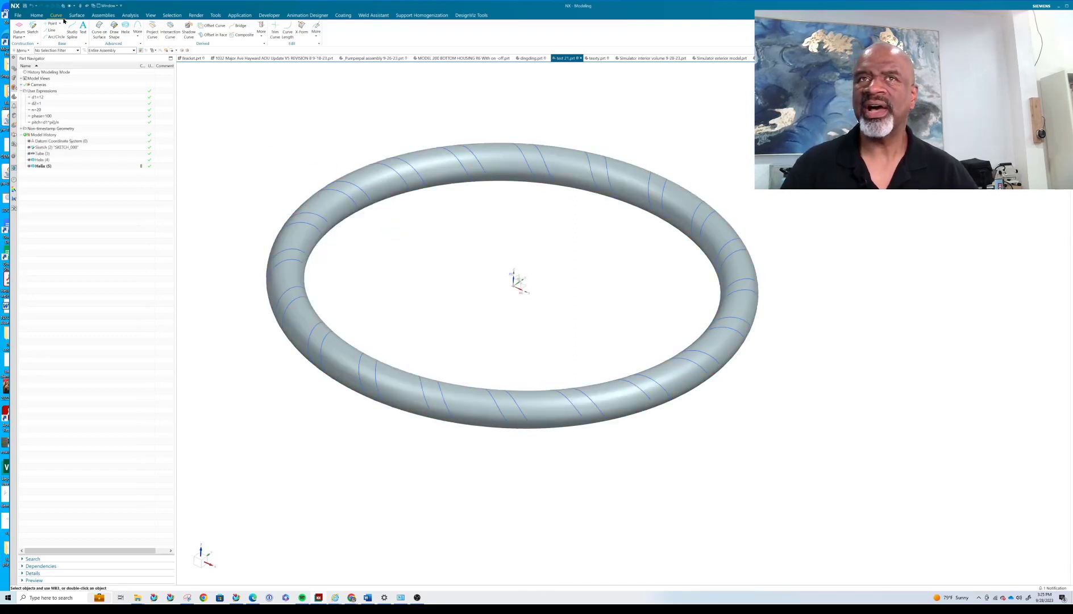
left_click(37, 15)
left_click(212, 28)
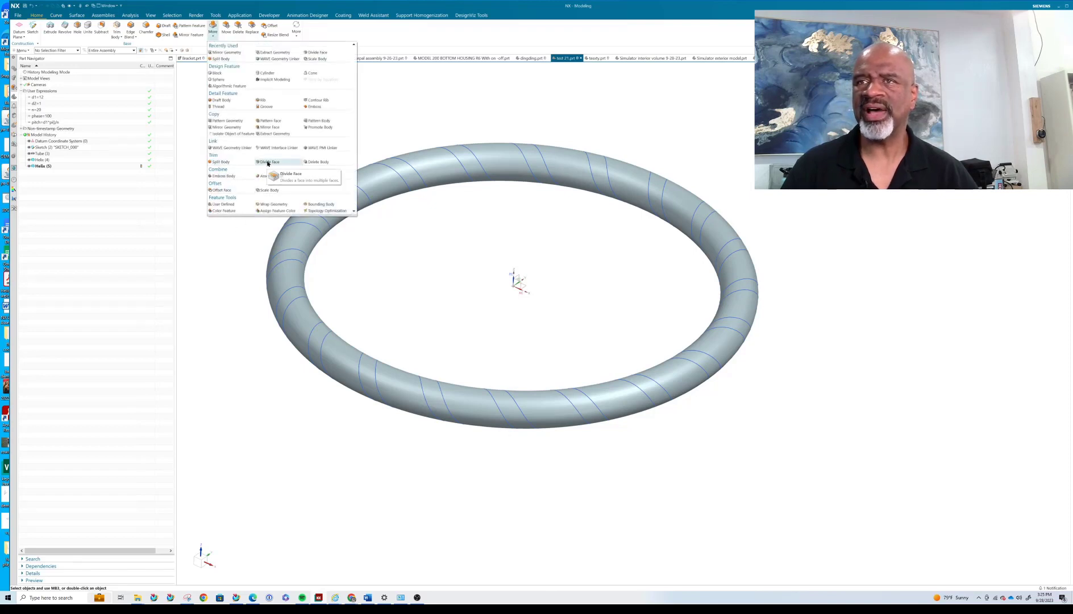
Split the tube's torus face using both helices as dividing curves.
left_click(266, 161)
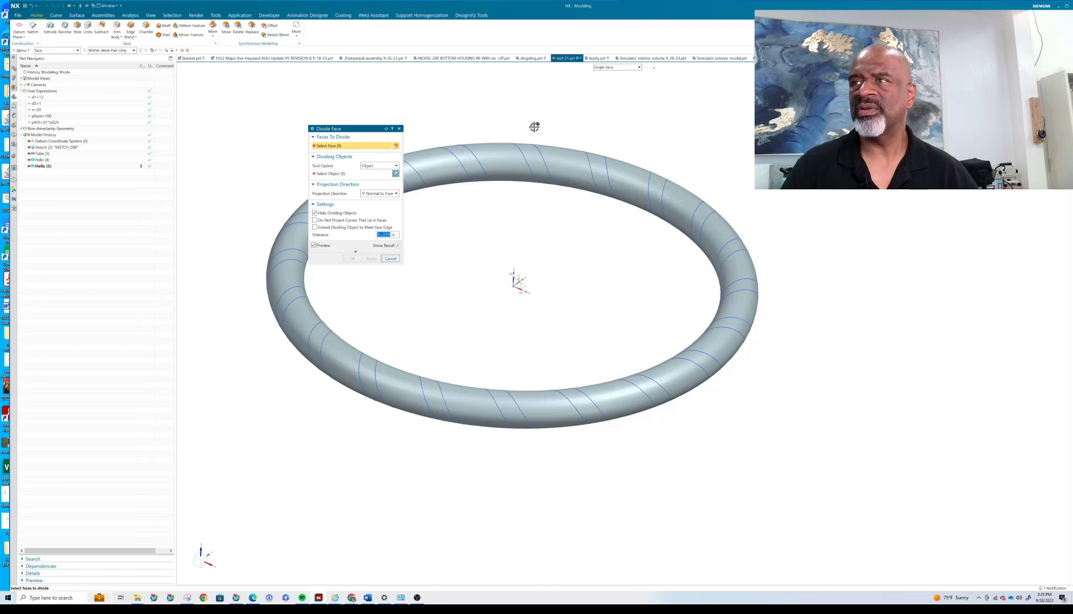
left_click(559, 156)
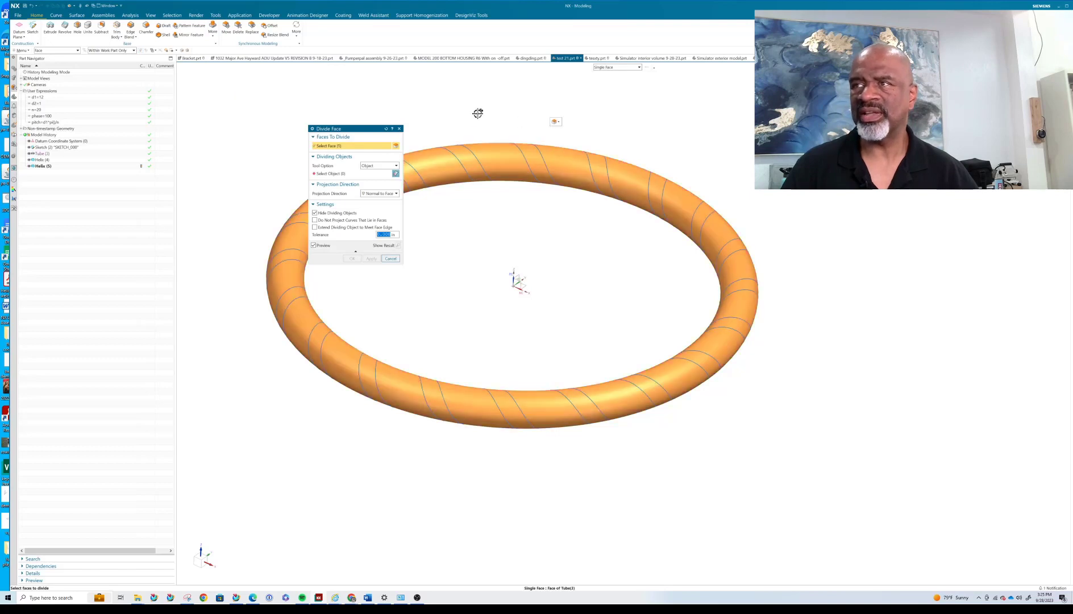
left_click(336, 174)
left_click(456, 157)
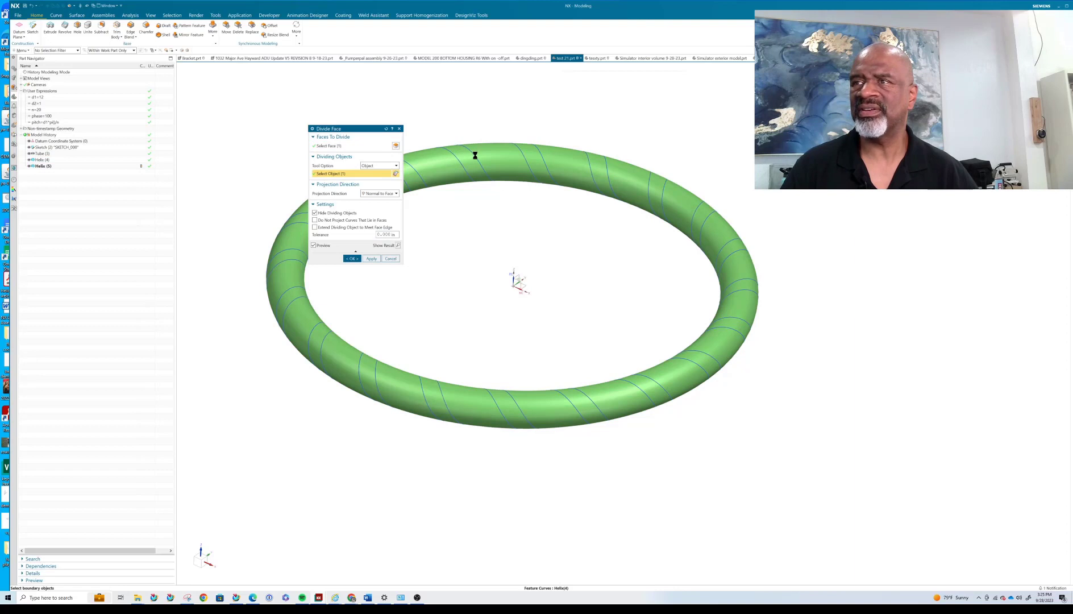
left_click(475, 154)
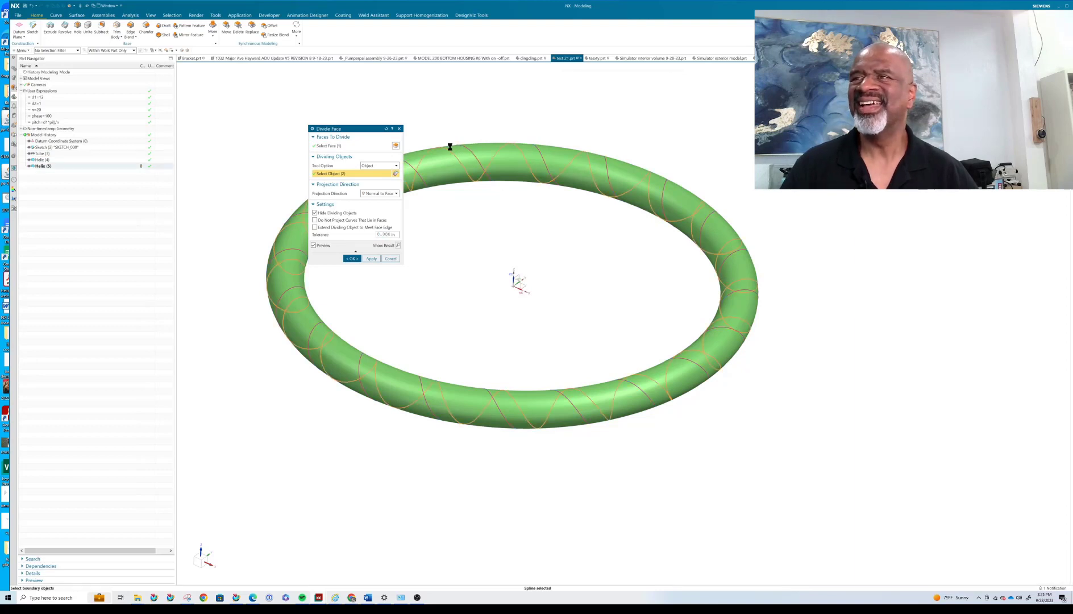
left_click(352, 259)
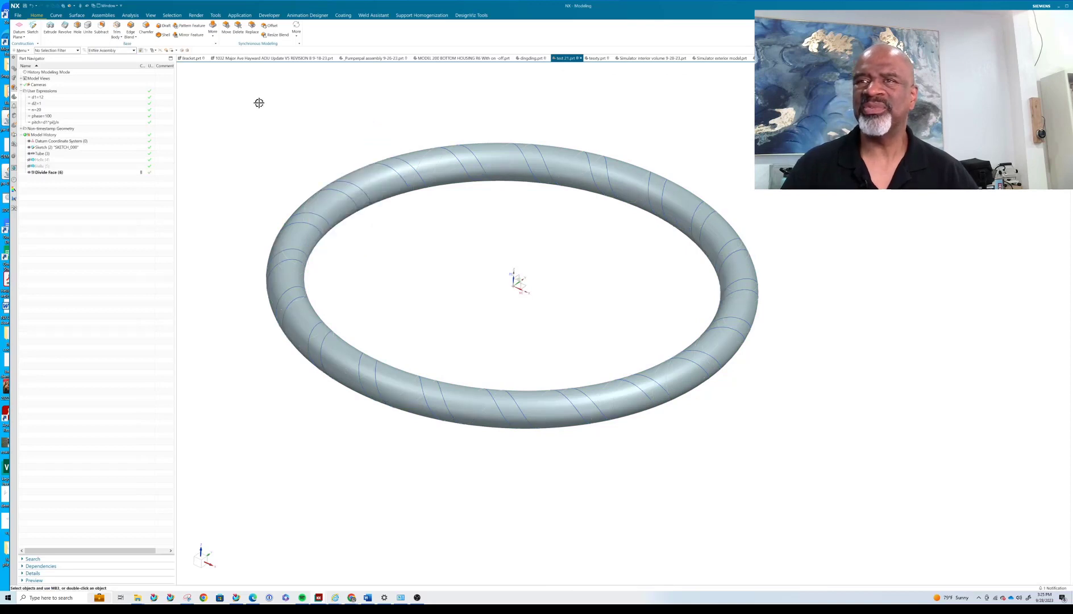
Thicken the divided helical strip faces with Offset 1 of 0 and Offset 2 of thk.
left_click(180, 52)
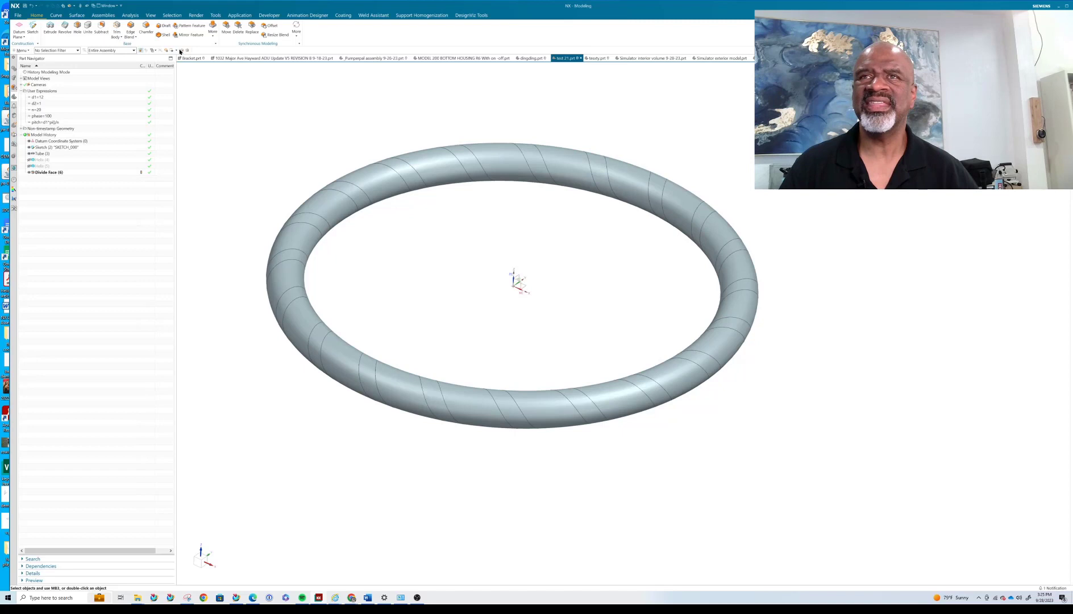
left_click(78, 15)
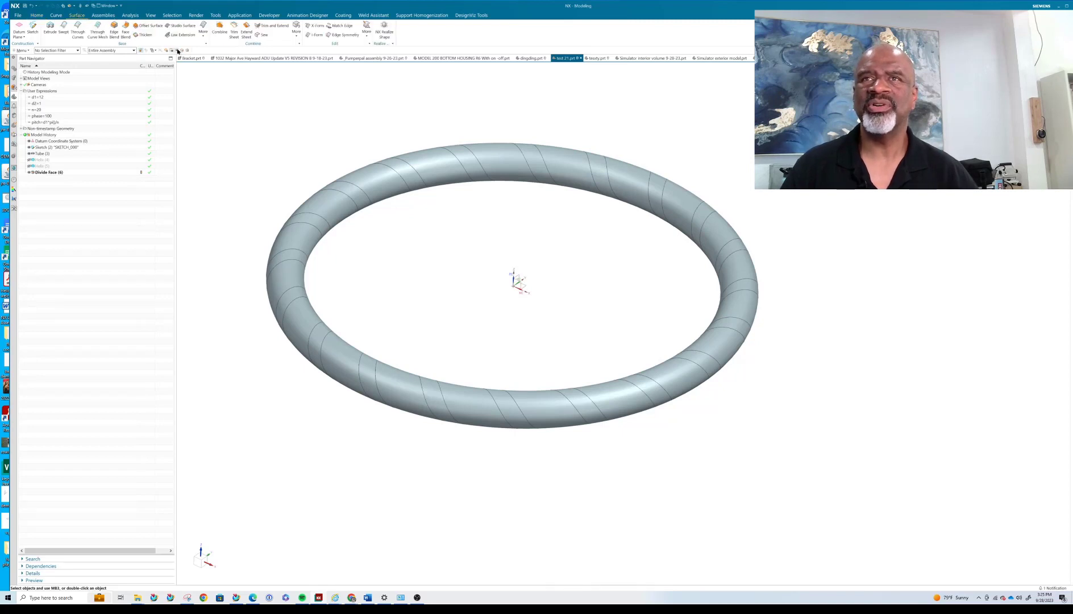
left_click(143, 34)
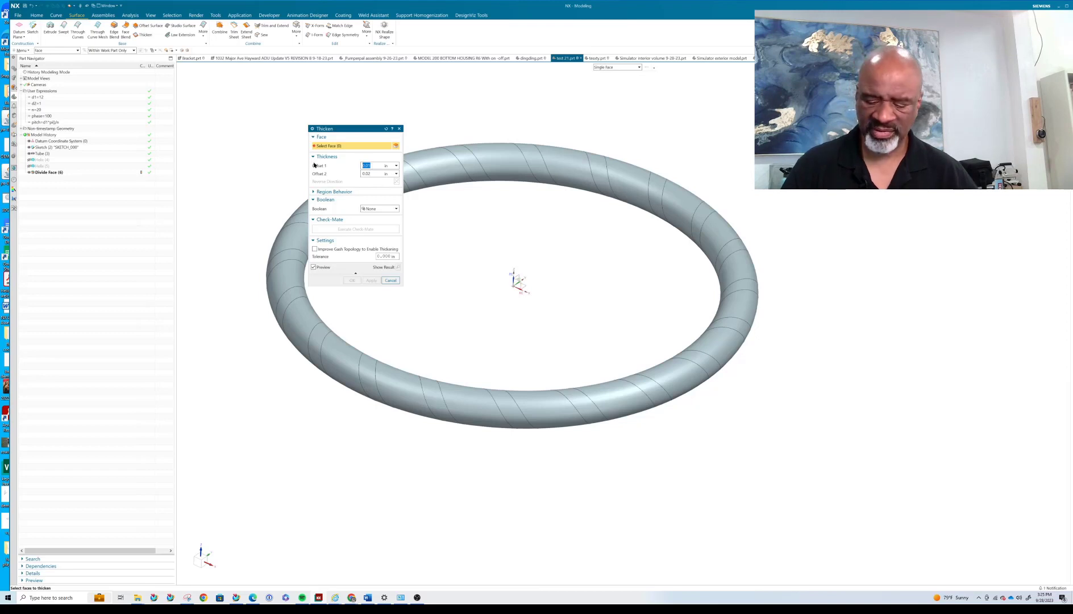
type("0")
key("Tab")
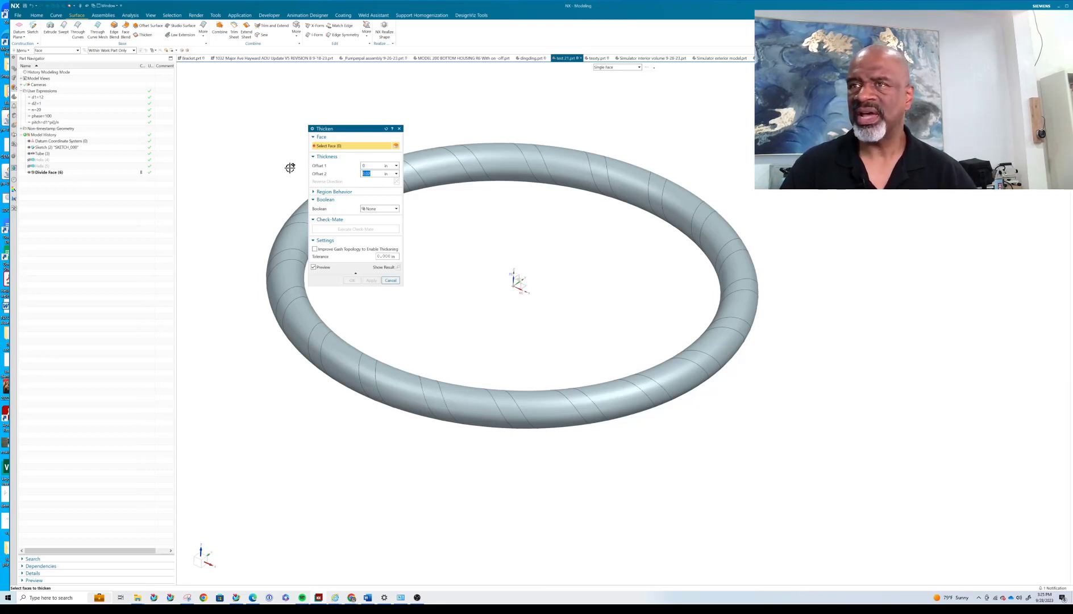
key("BackSpace")
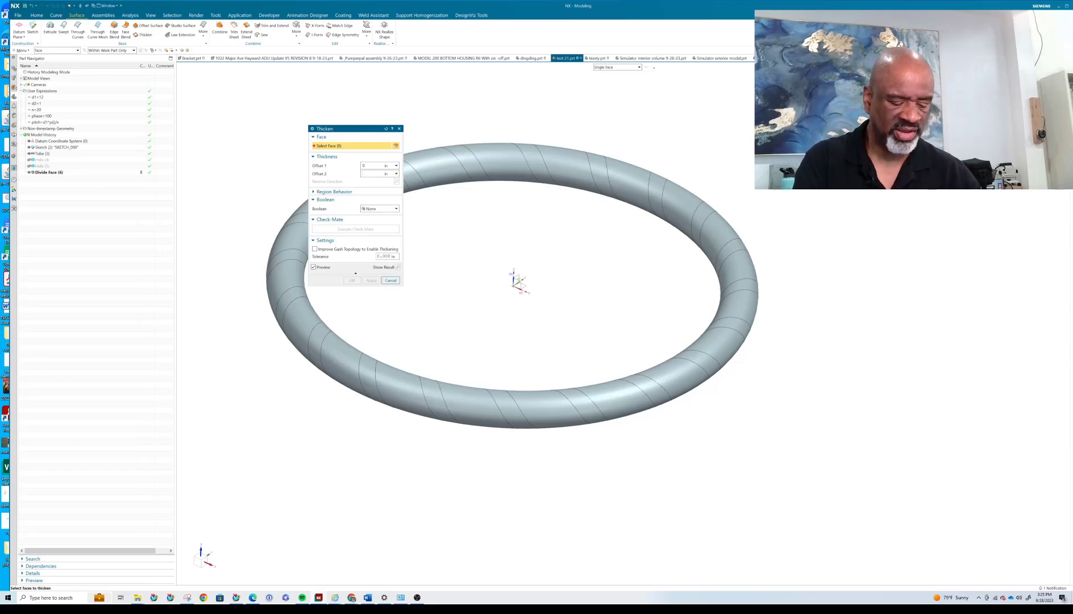
type("th")
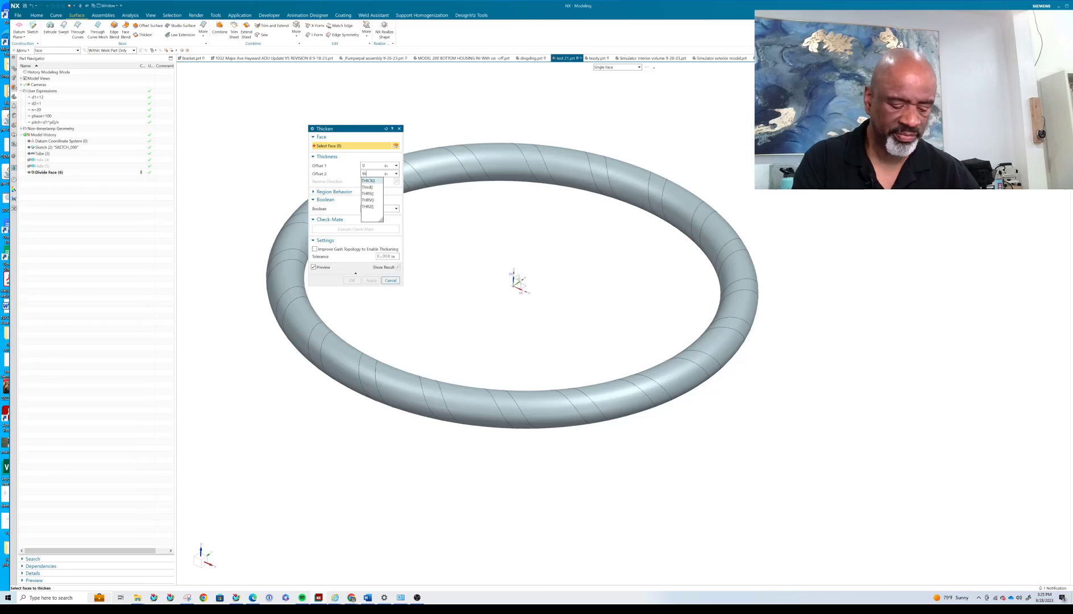
type("i")
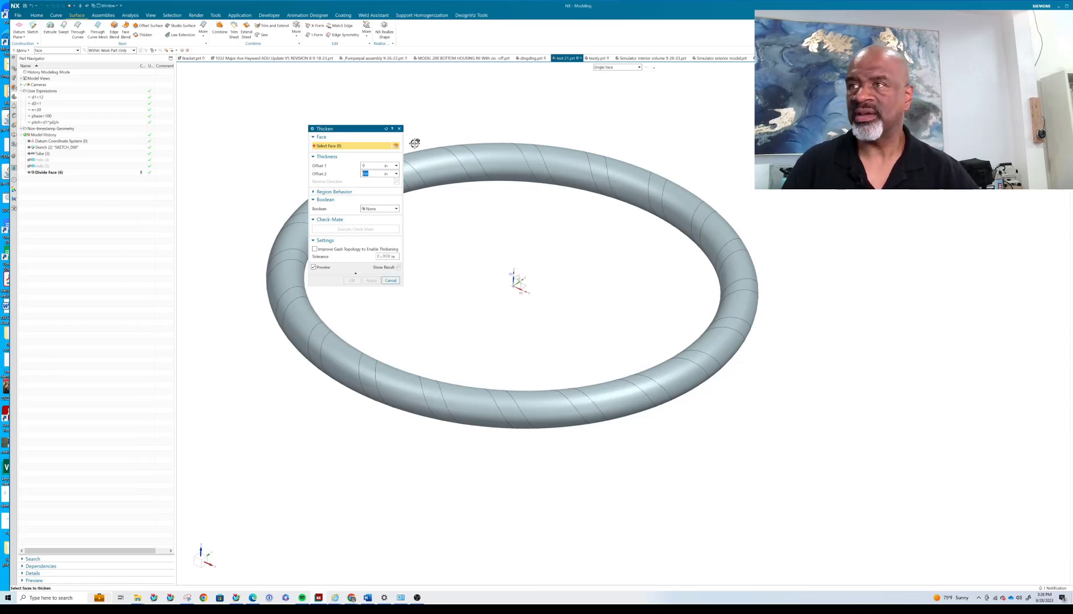
left_click(448, 155)
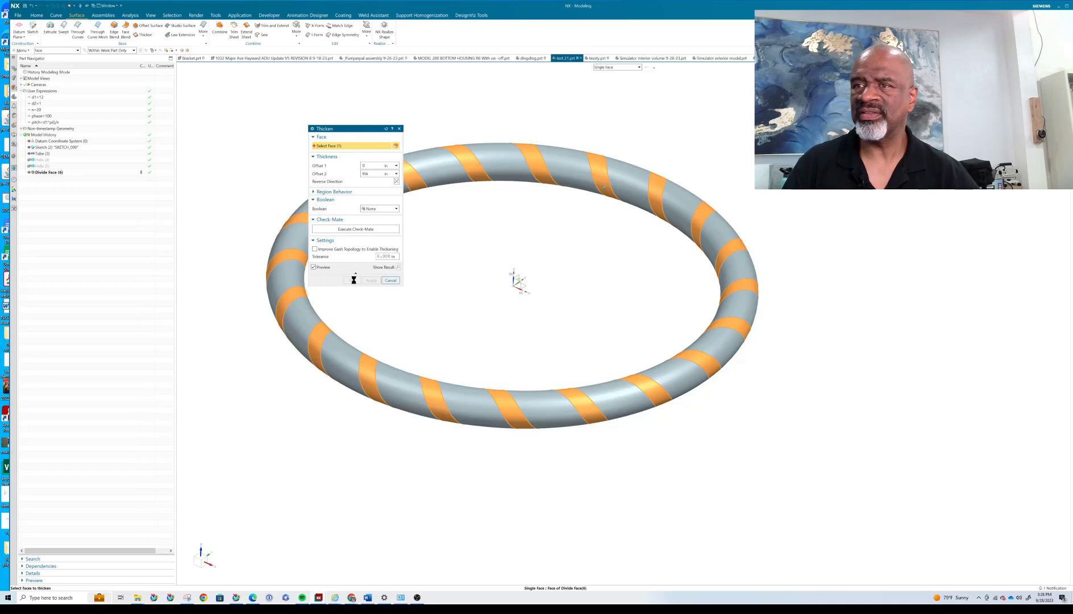
key("Return")
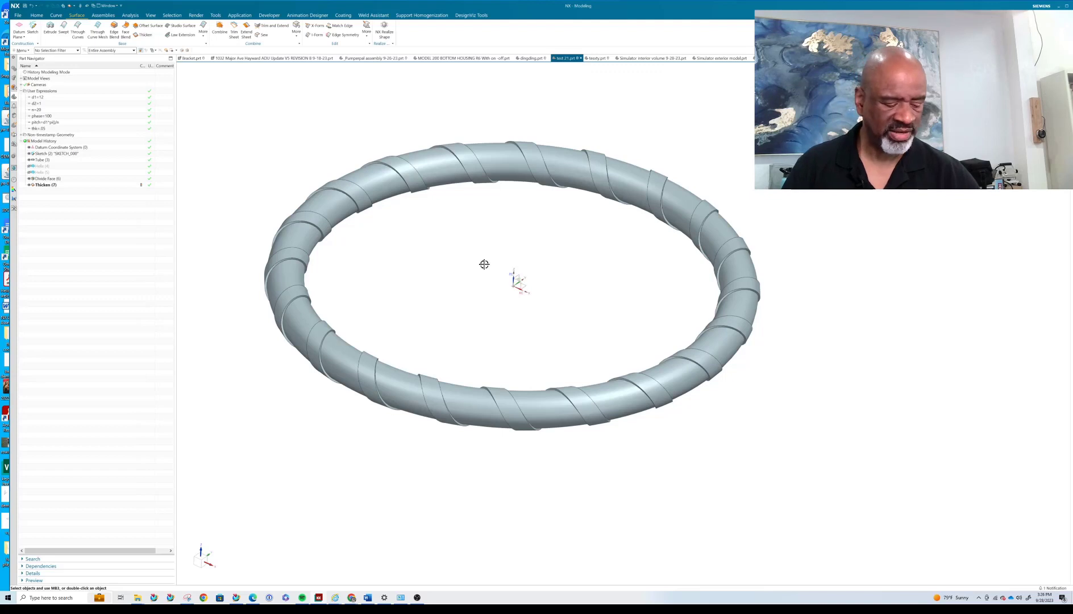
key("ctrl+b")
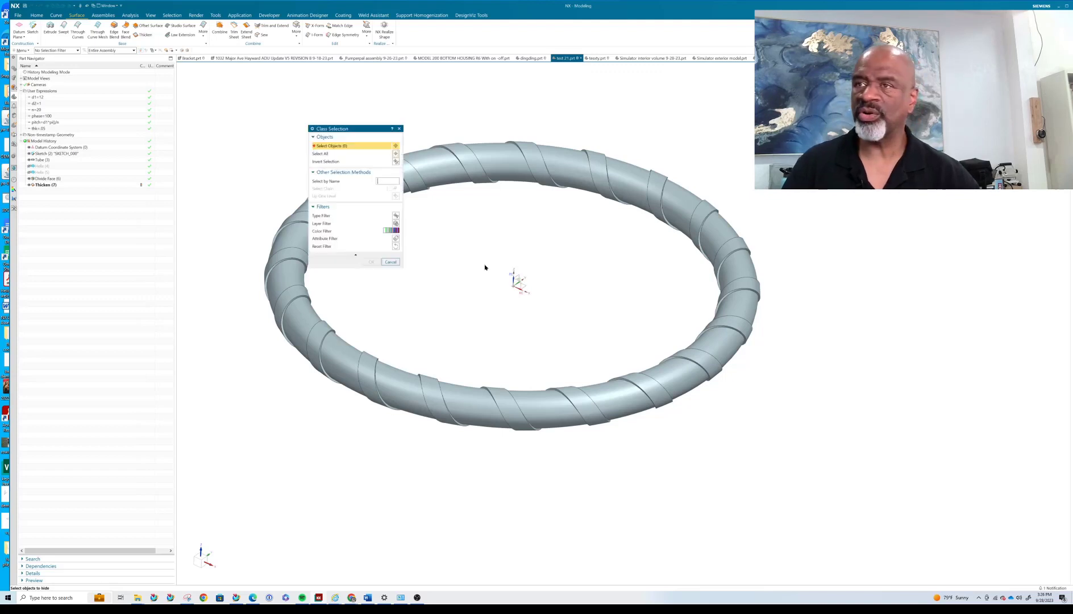
left_click(445, 159)
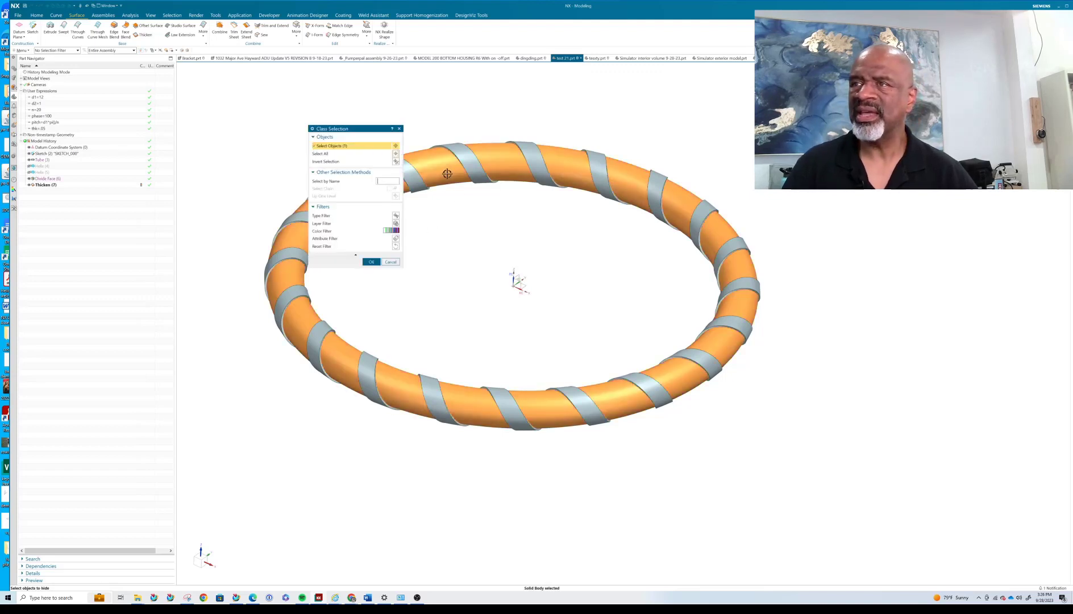
left_click(371, 261)
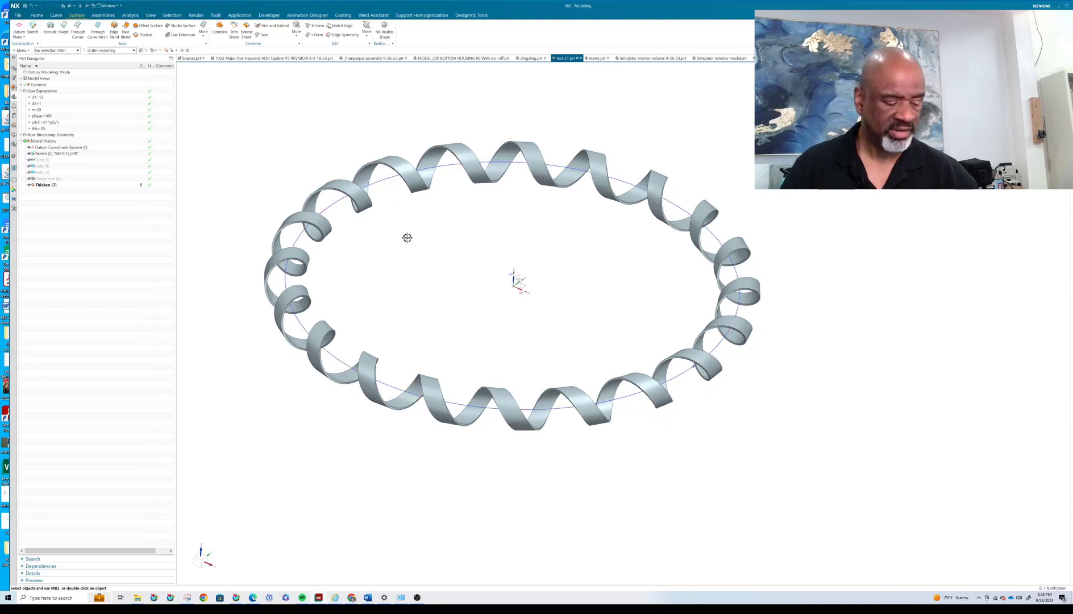
key("ctrl+b")
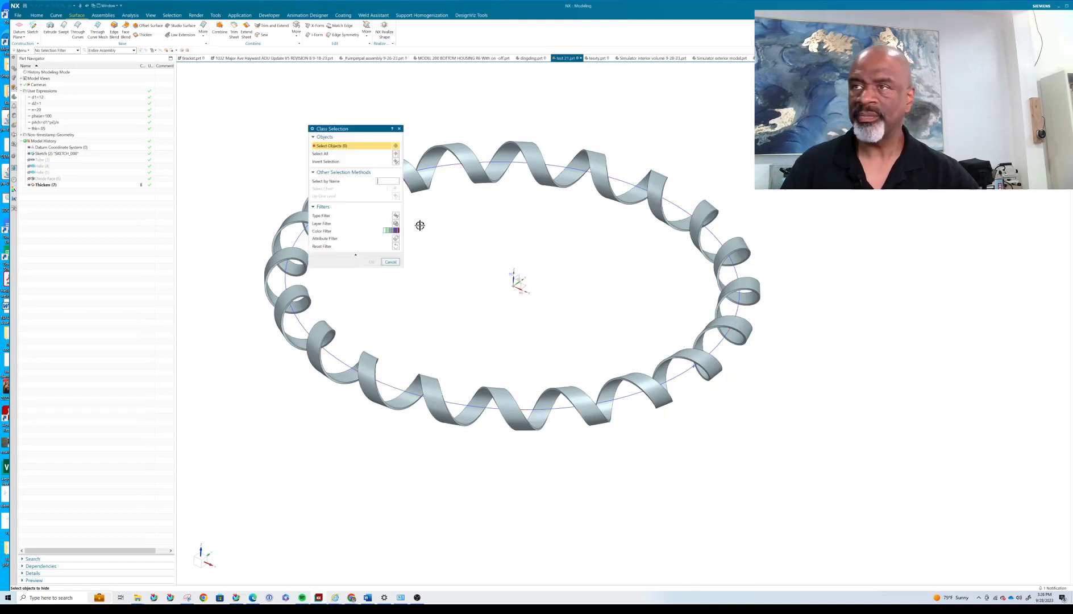
left_click(449, 164)
left_click(372, 261)
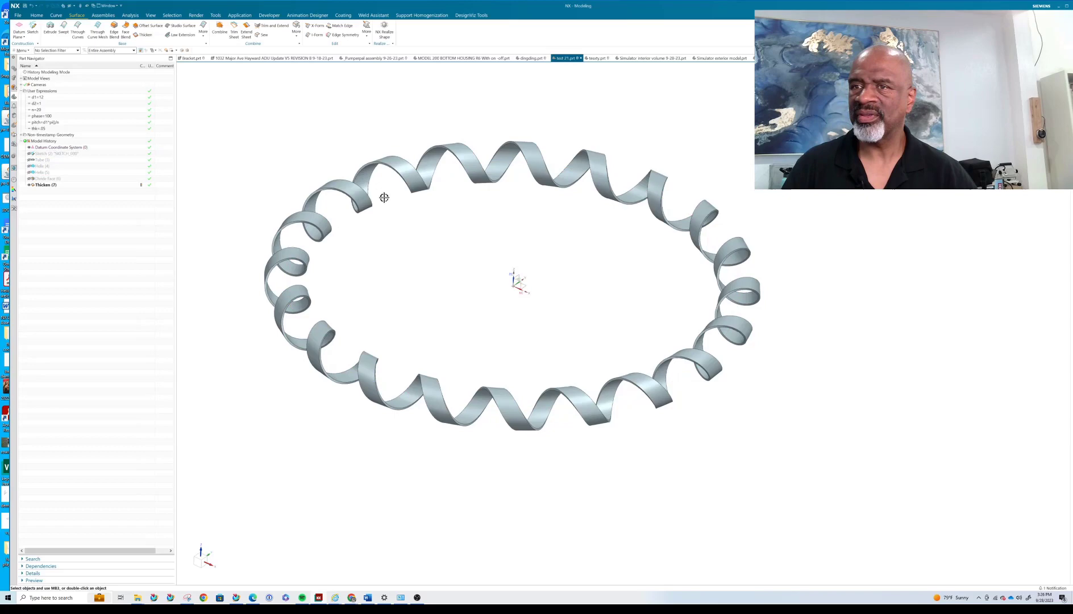
mouse_move(342, 144)
middle_mouse_down()
mouse_move(352, 130)
mouse_move(401, 130)
mouse_move(373, 191)
mouse_move(355, 147)
mouse_move(367, 144)
middle_mouse_up()
scroll(480, 271, "up", 2)
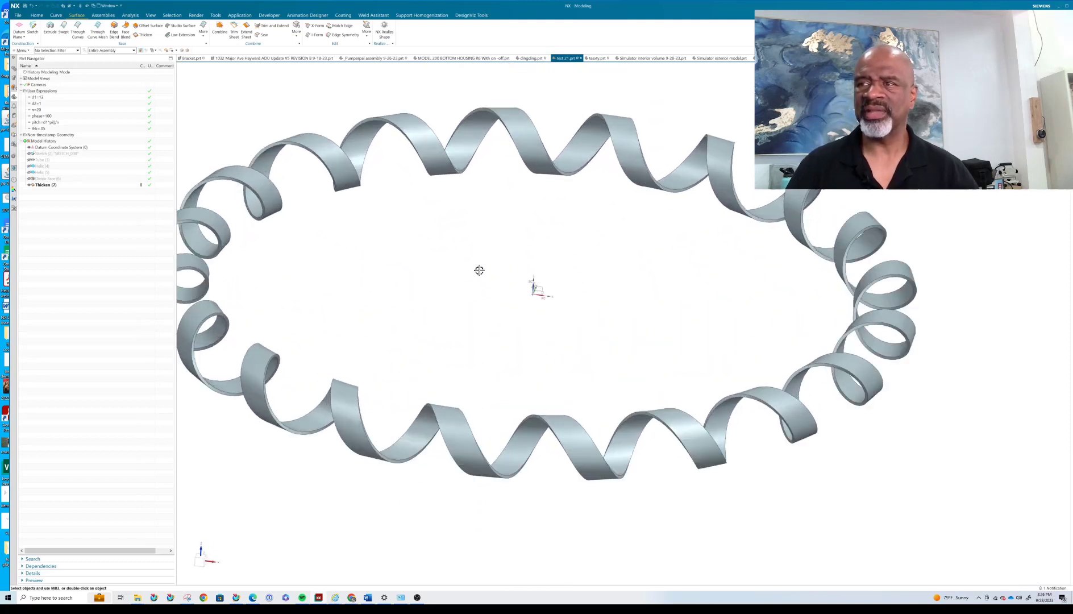
scroll(479, 269, "down", 4)
middle_click_drag(476, 278, 462, 293, "shift")
scroll(458, 293, "up", 2)
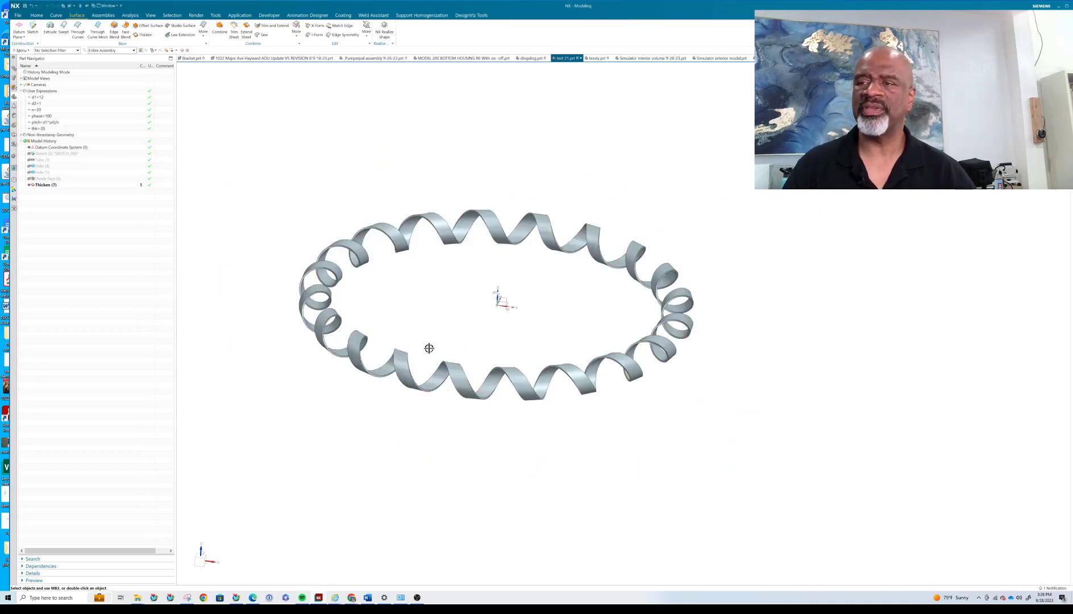
middle_click_drag(430, 264, 464, 263)
scroll(445, 276, "up", 3)
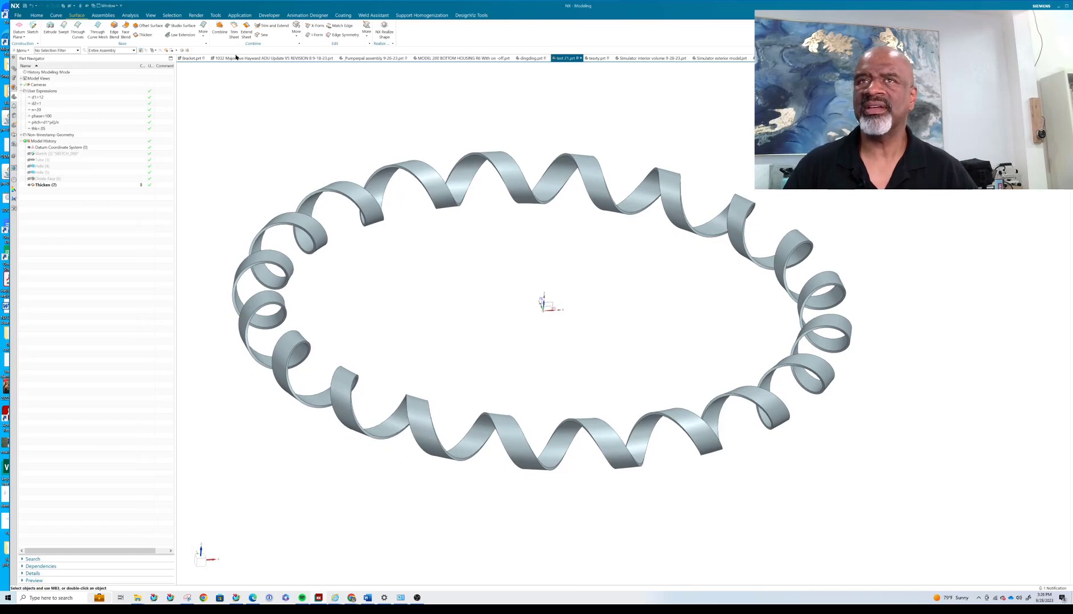
left_click(151, 15)
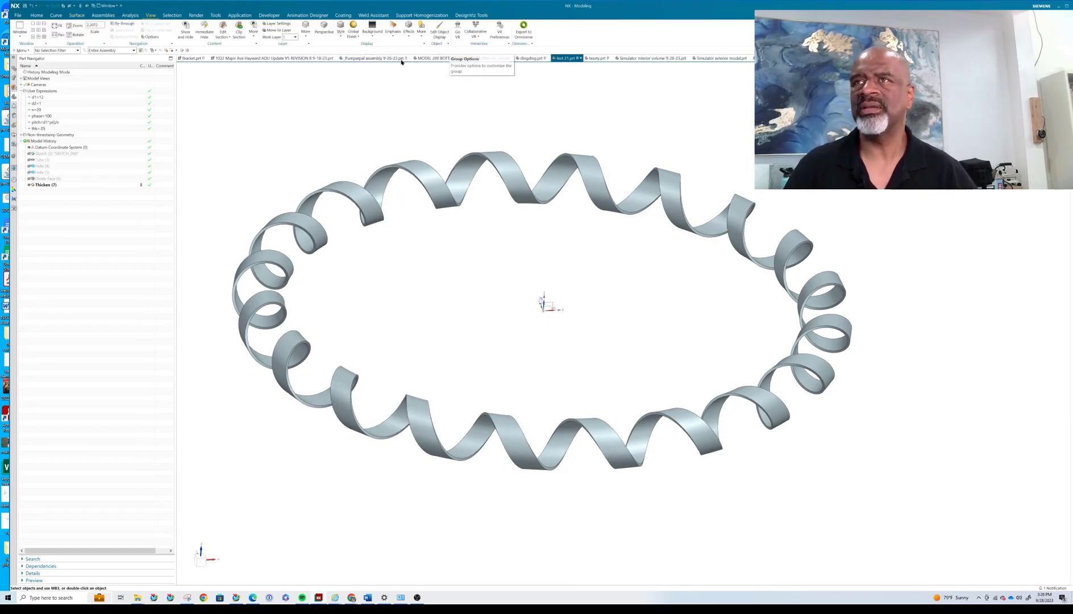
Create a rigid group containing the helical ribbon body.
left_click(305, 15)
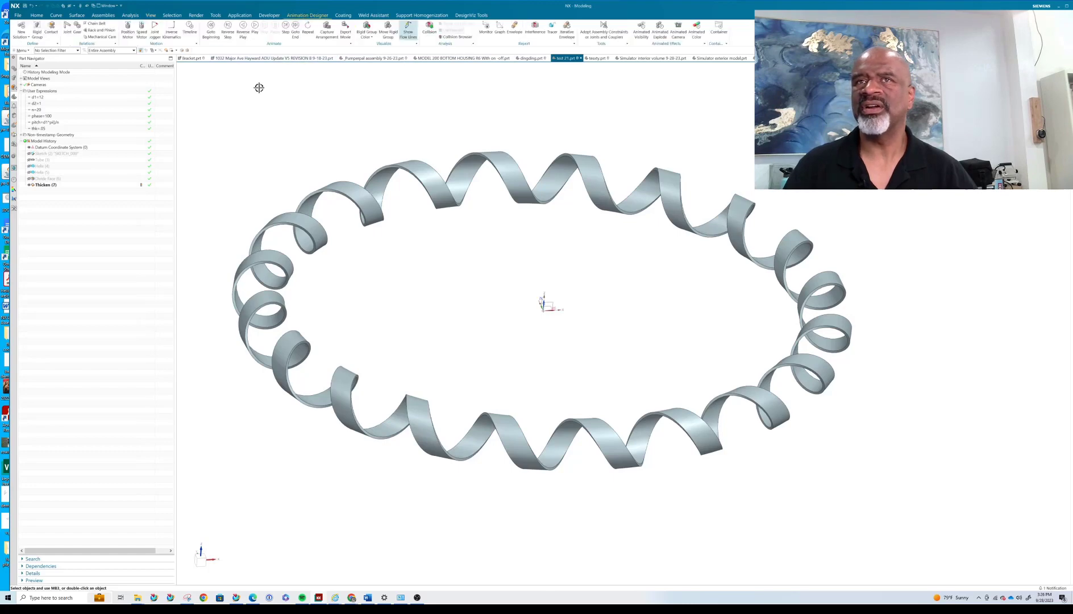
left_click(36, 30)
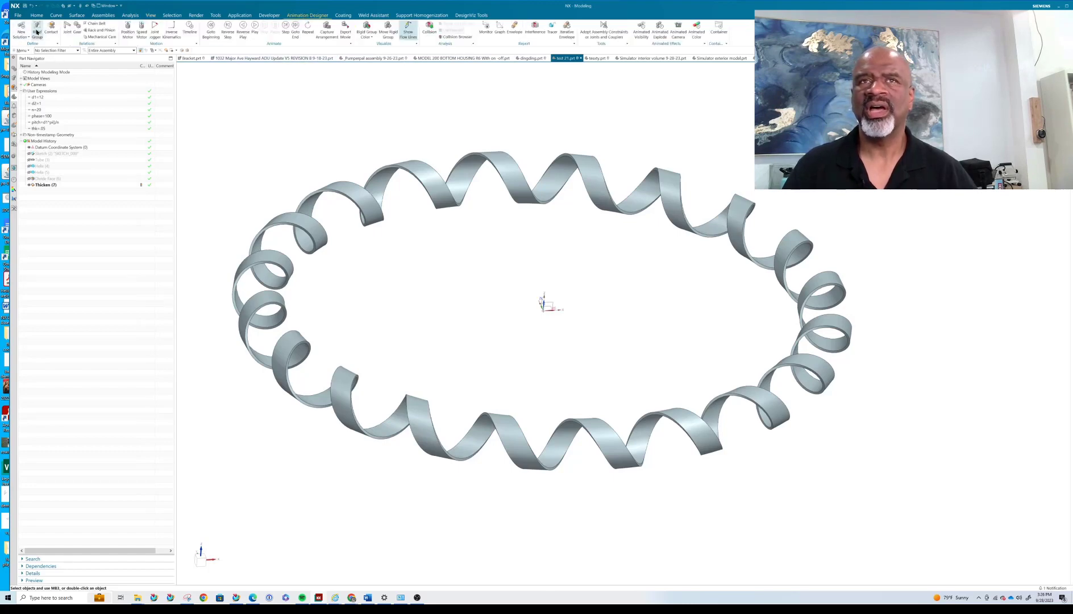
left_click(504, 158)
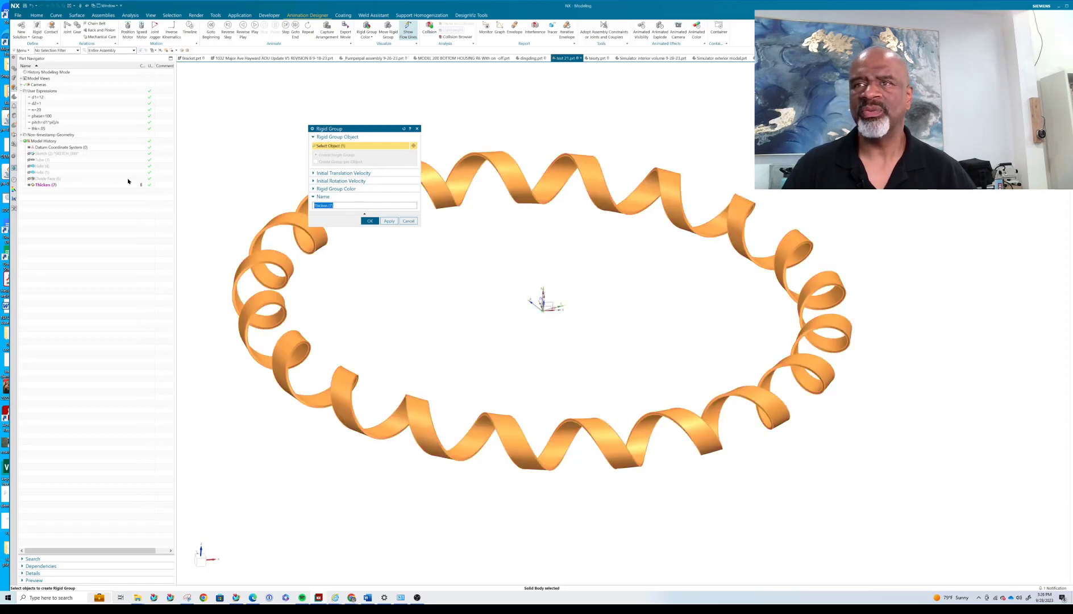
left_click(370, 221)
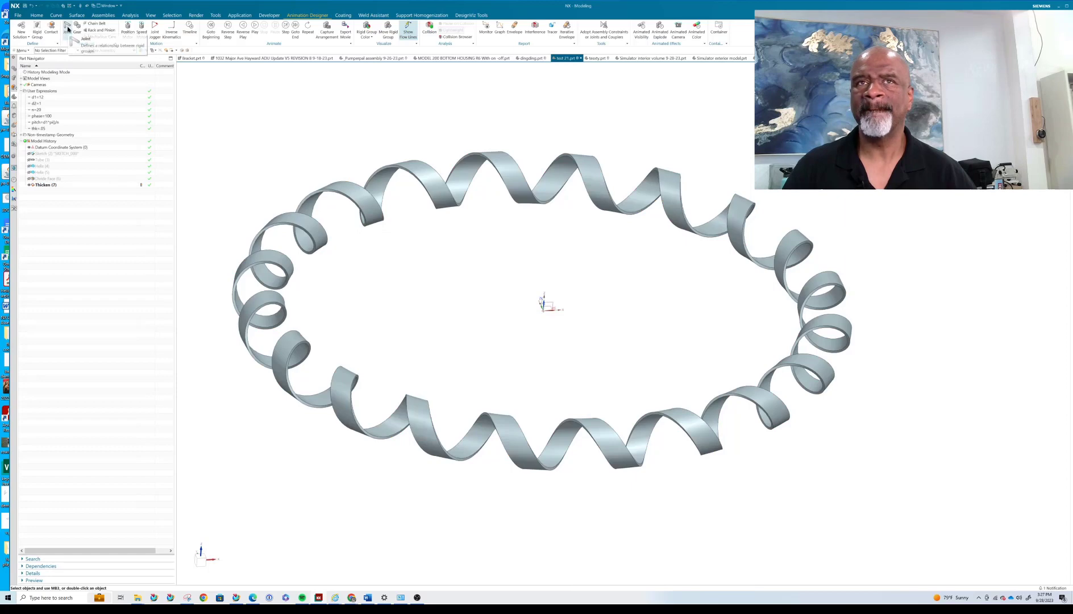
Create a second rigid group from the box-selected datum coordinate system.
left_click(36, 30)
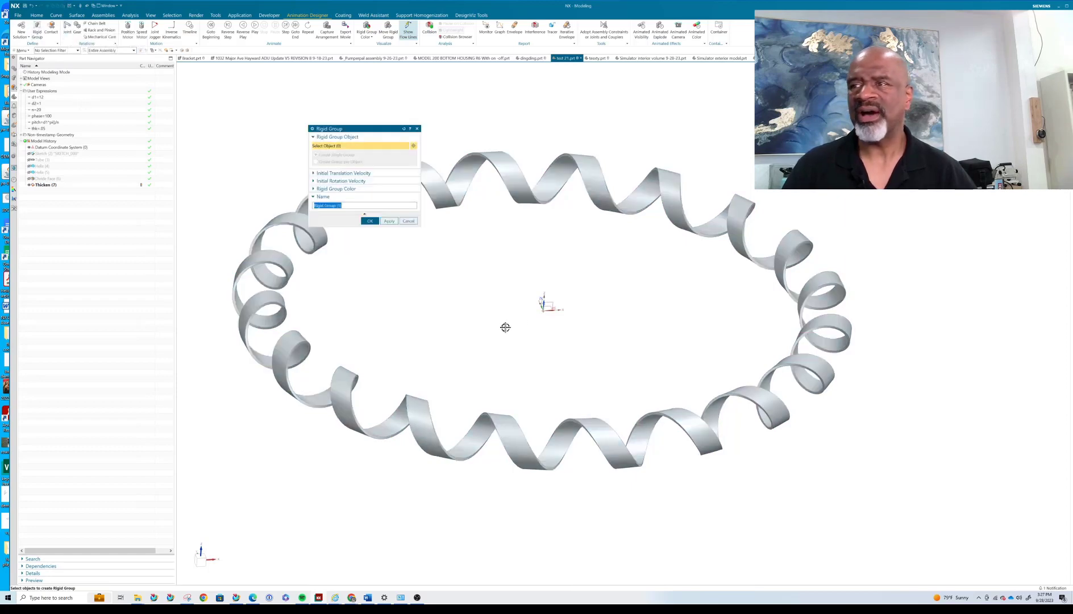
left_click_drag(514, 276, 592, 348)
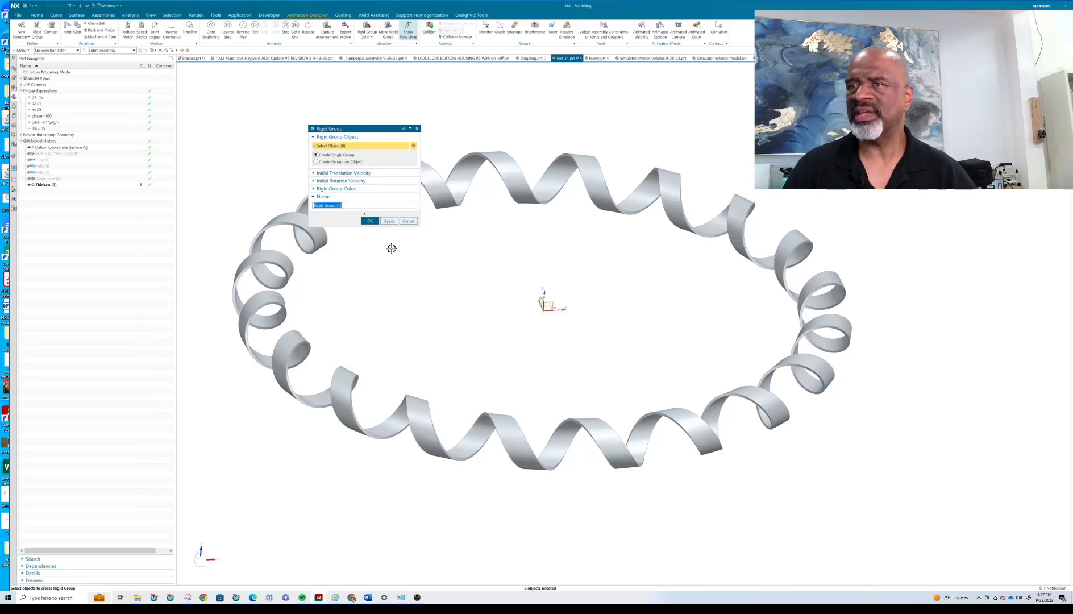
left_click(369, 220)
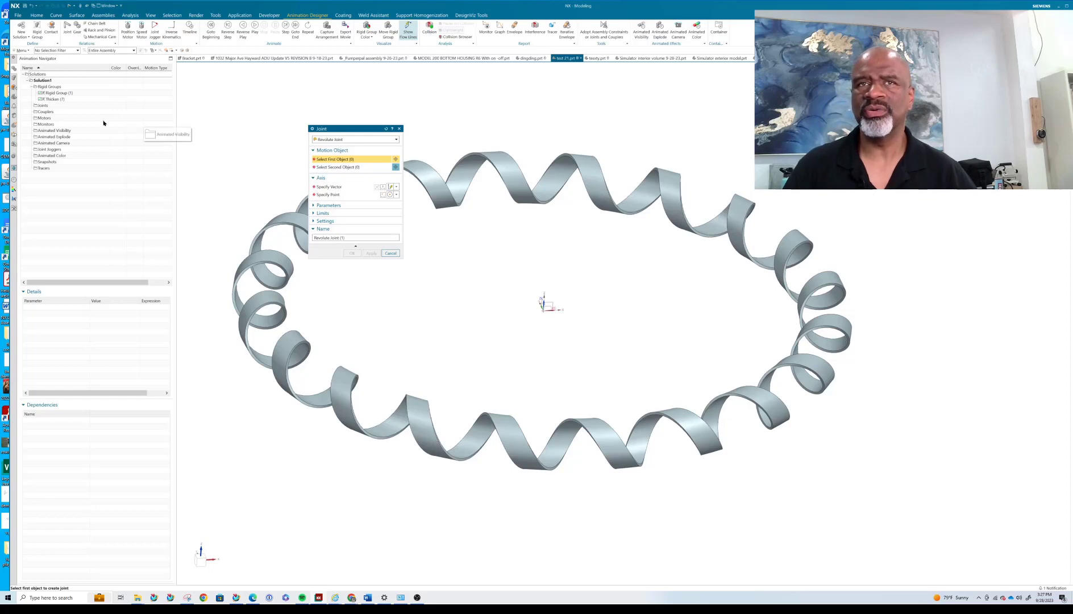
Join the ribbon to the CSYS group with a revolute joint about the CSYS axis.
left_click(59, 92)
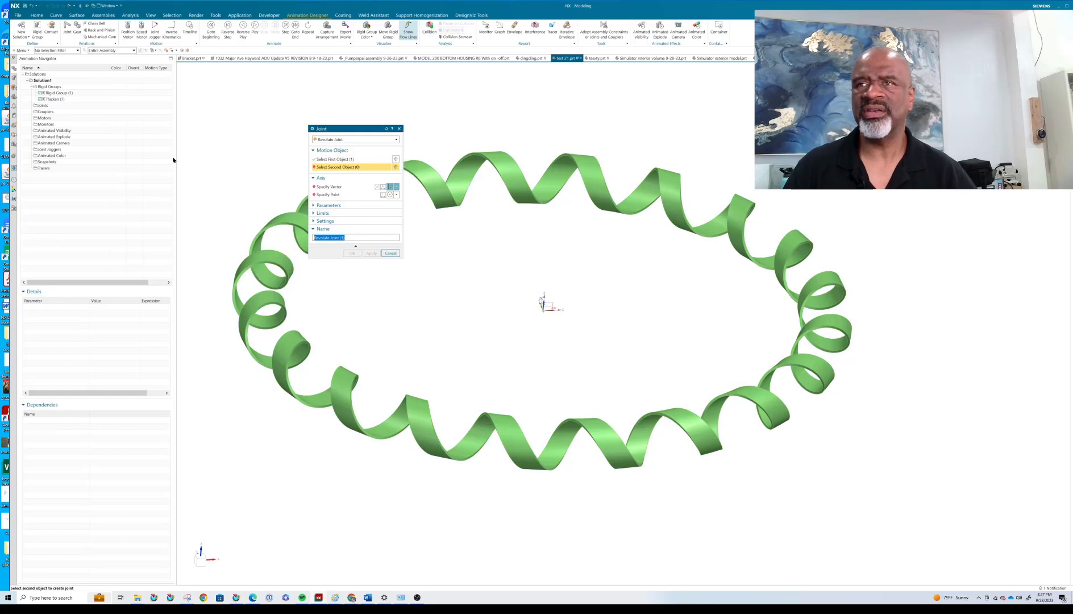
left_click(62, 93)
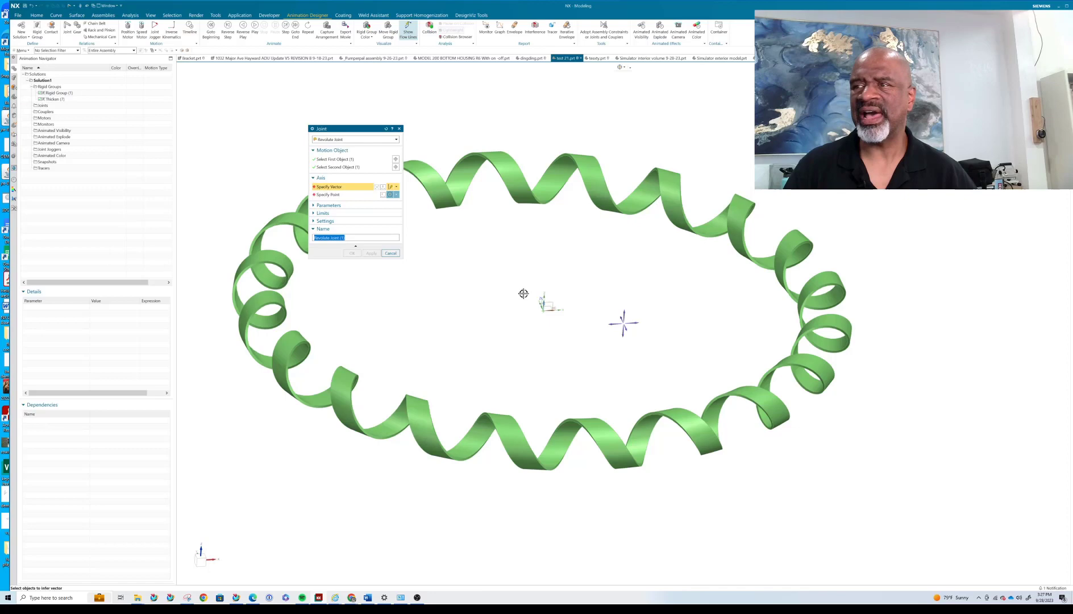
left_click(545, 297)
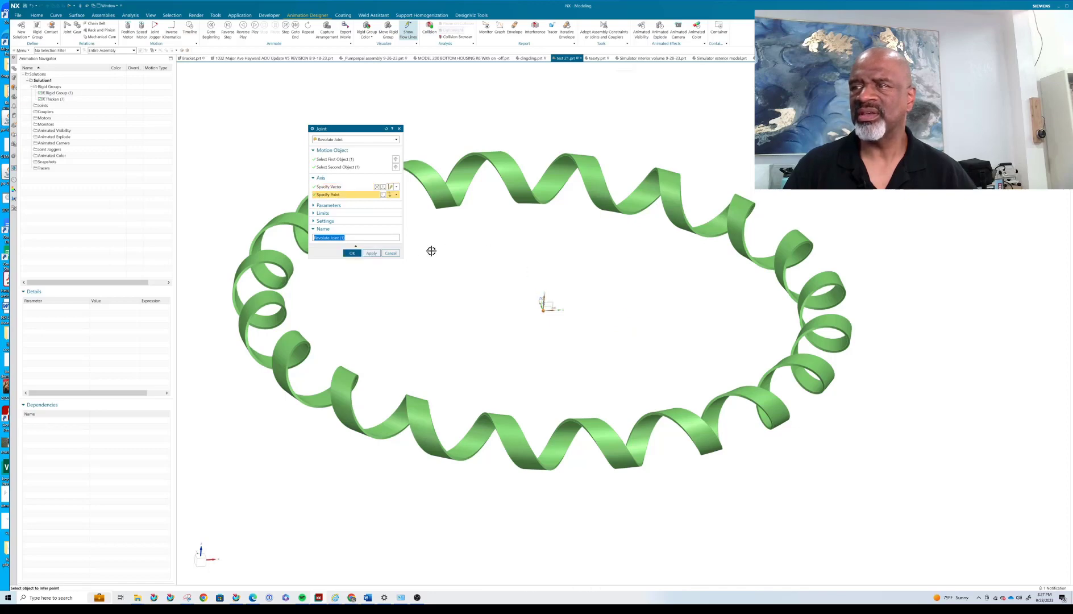
left_click(352, 253)
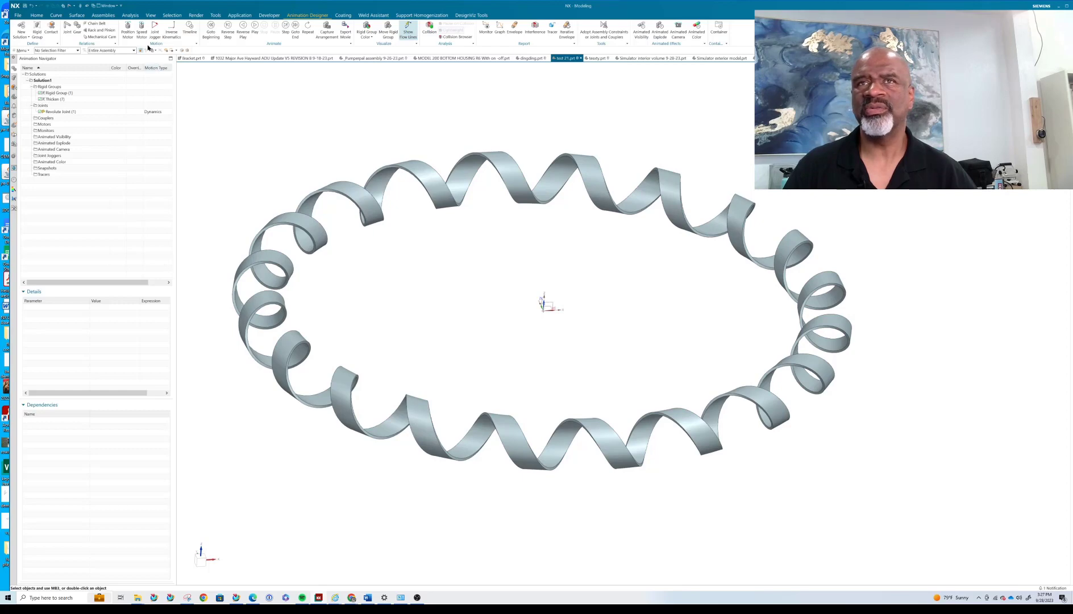
Add a speed motor driving Revolute Joint (1).
left_click(141, 29)
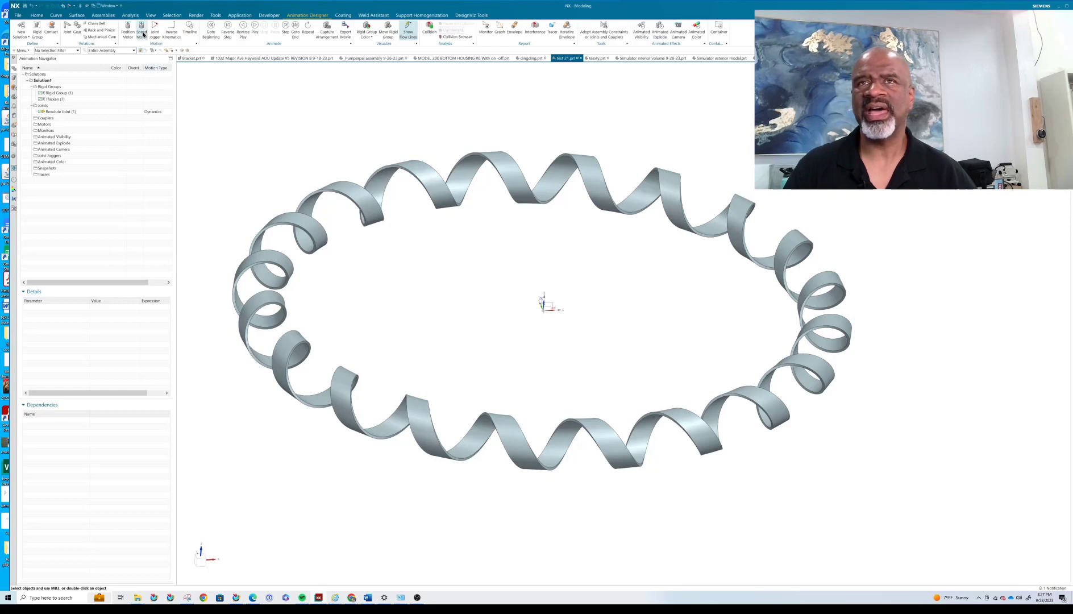
left_click(71, 113)
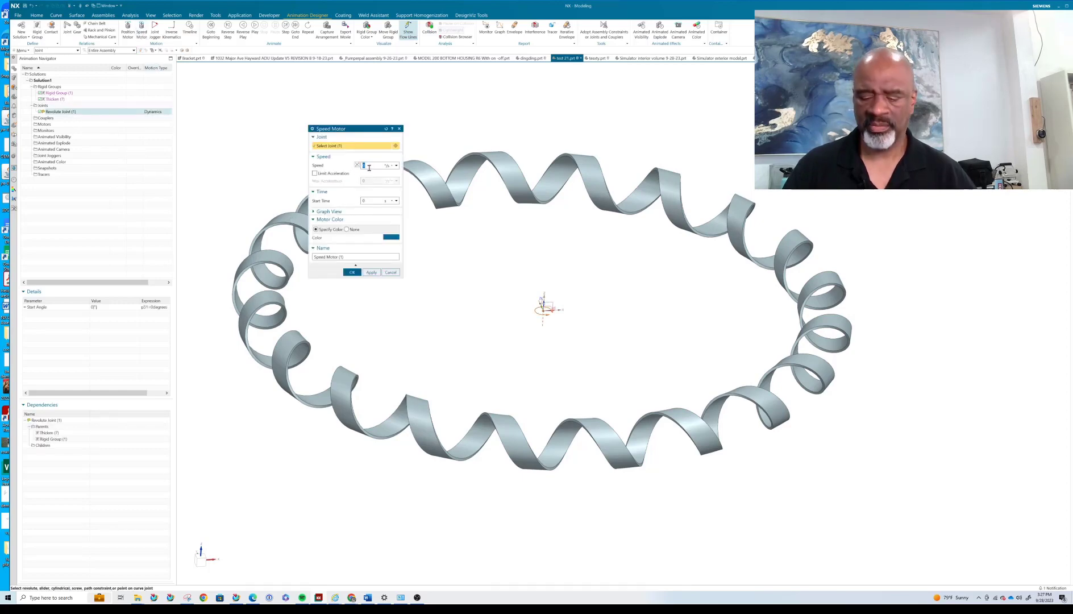
left_click(352, 272)
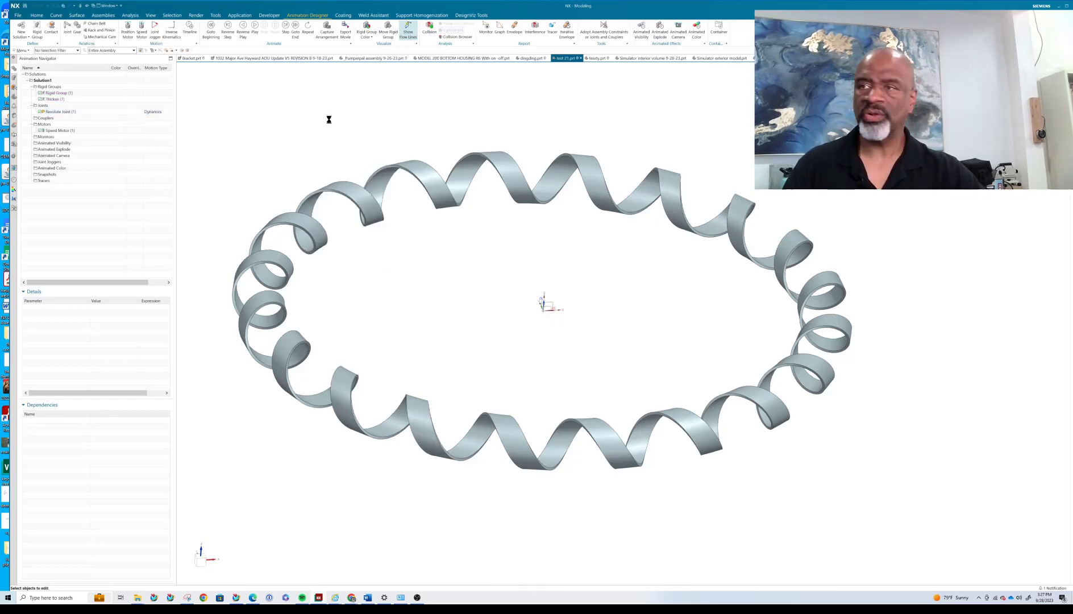
Change the helical ribbon's display colour to magenta.
key("ctrl+j")
left_click(435, 171)
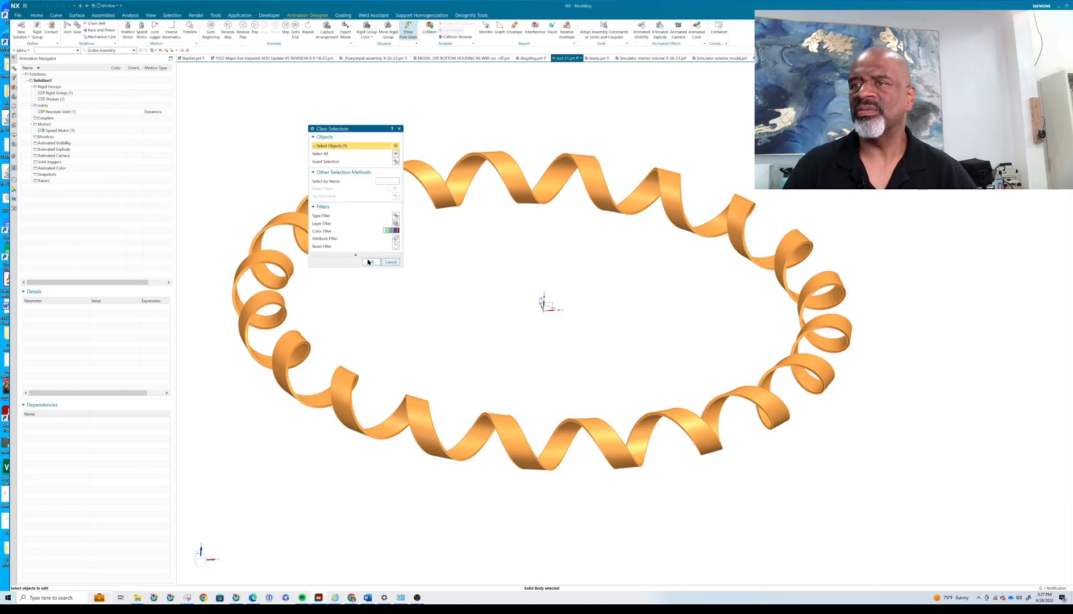
left_click(369, 262)
left_click(389, 165)
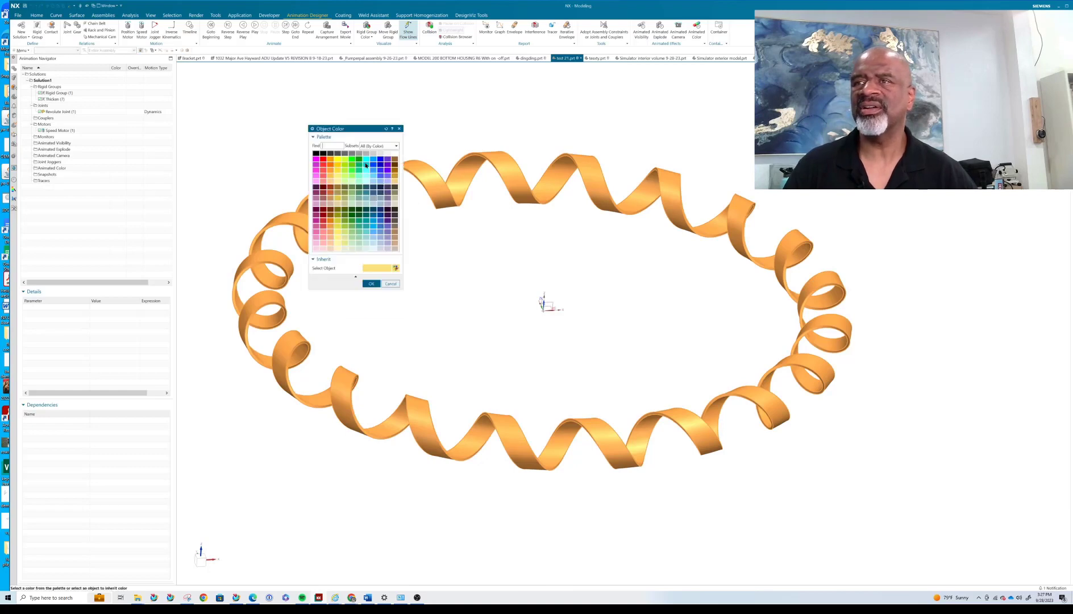
left_click(372, 284)
left_click(371, 308)
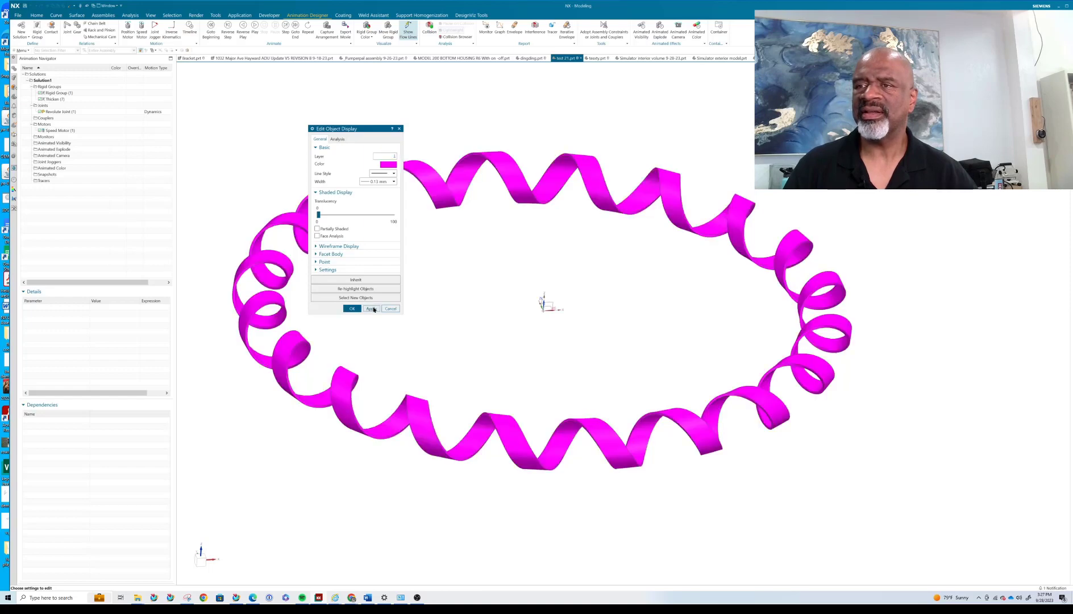
left_click(352, 308)
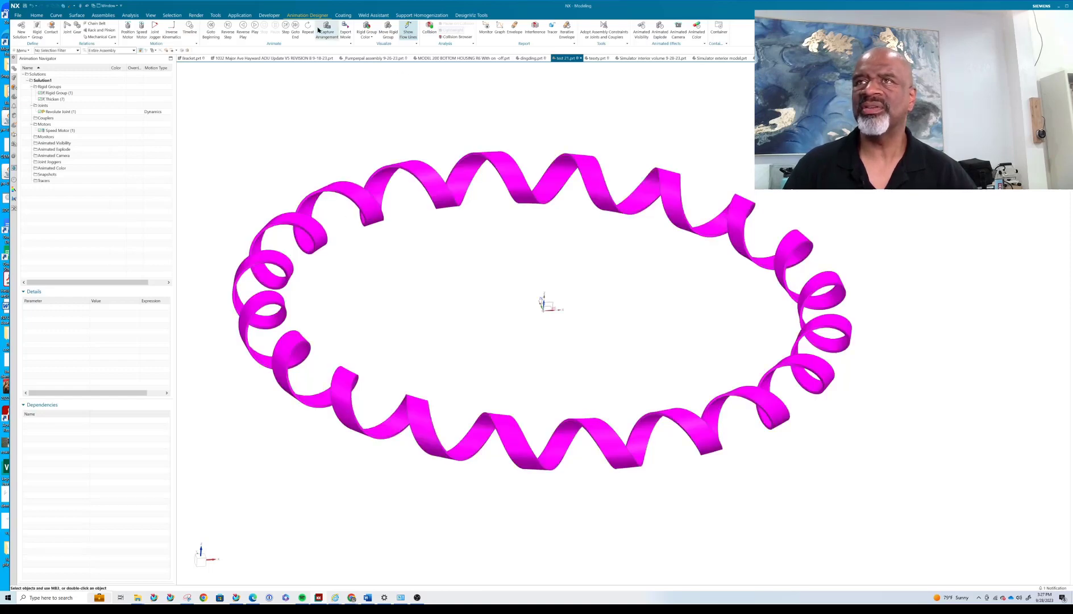
Render the scene in True Shading and orbit to a new view of the ring.
left_click(150, 16)
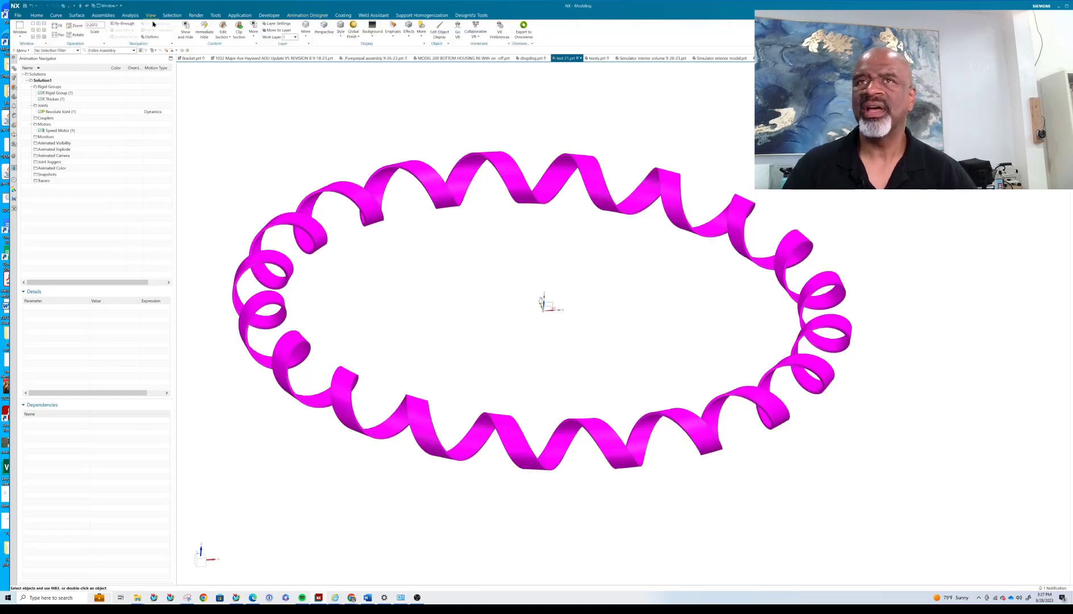
left_click(341, 34)
left_click(342, 123)
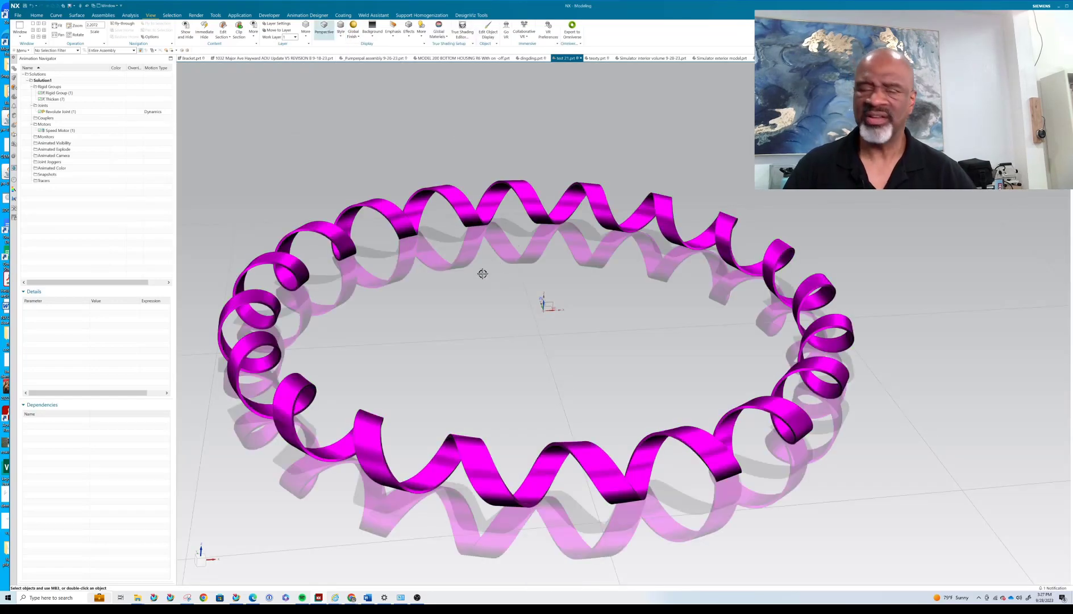
left_click_drag(520, 280, 590, 338)
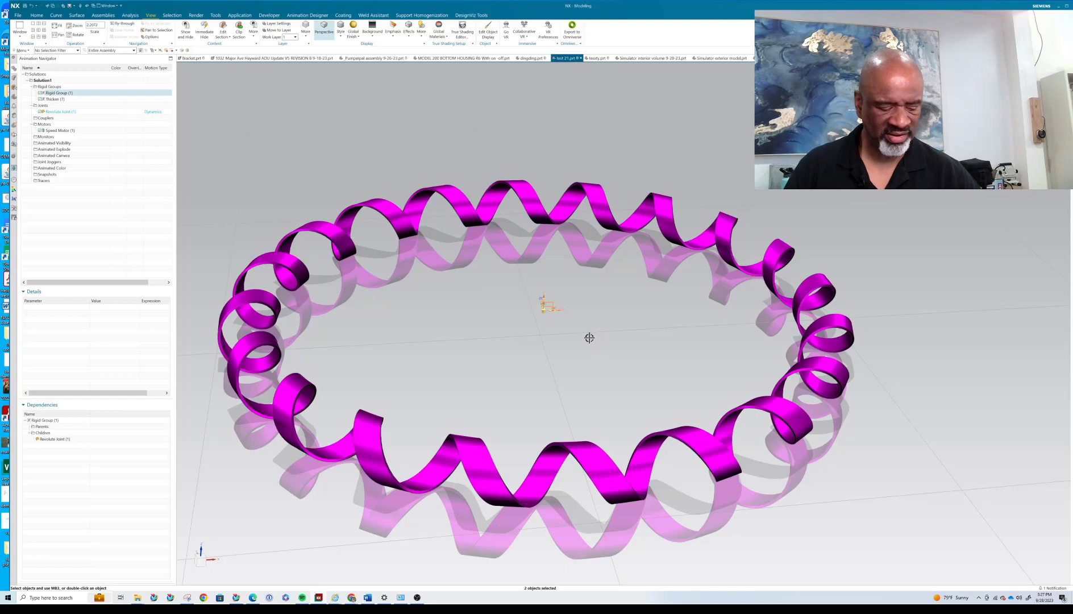
key("Escape")
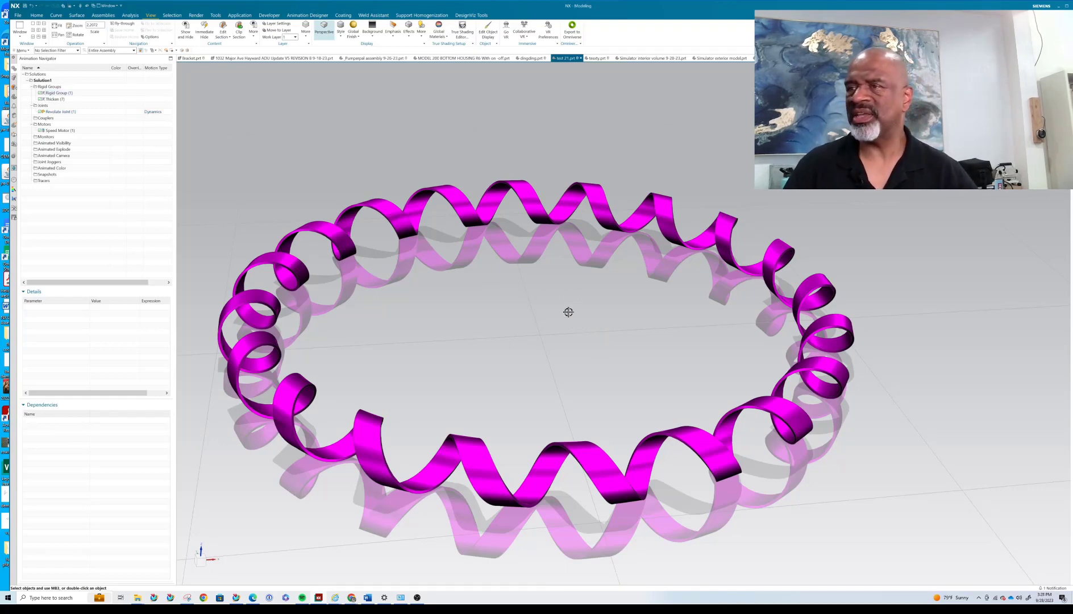
middle_click_drag(558, 300, 490, 183)
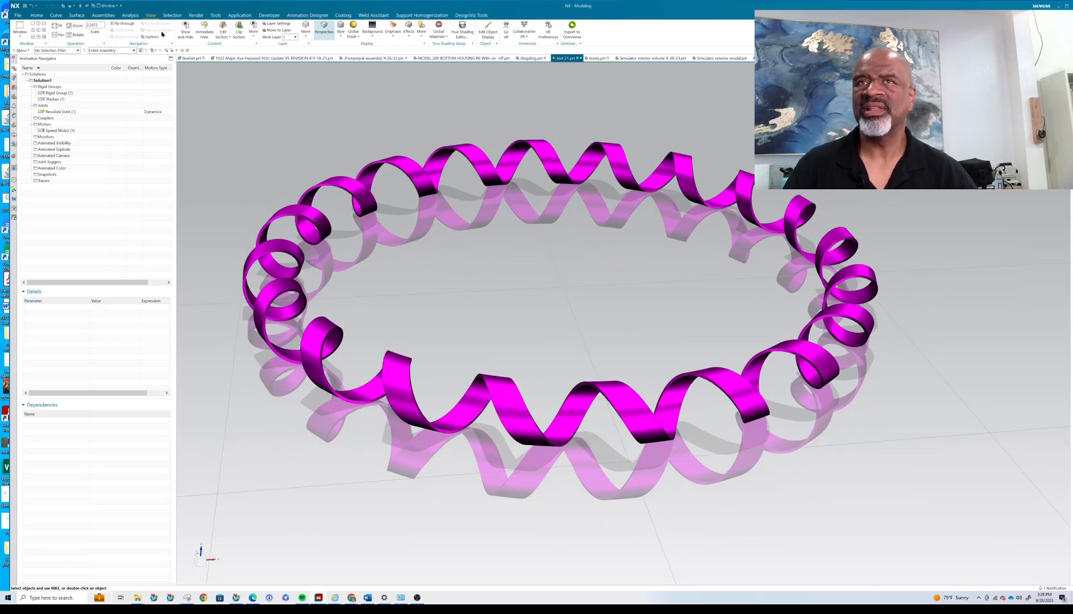
left_click(307, 16)
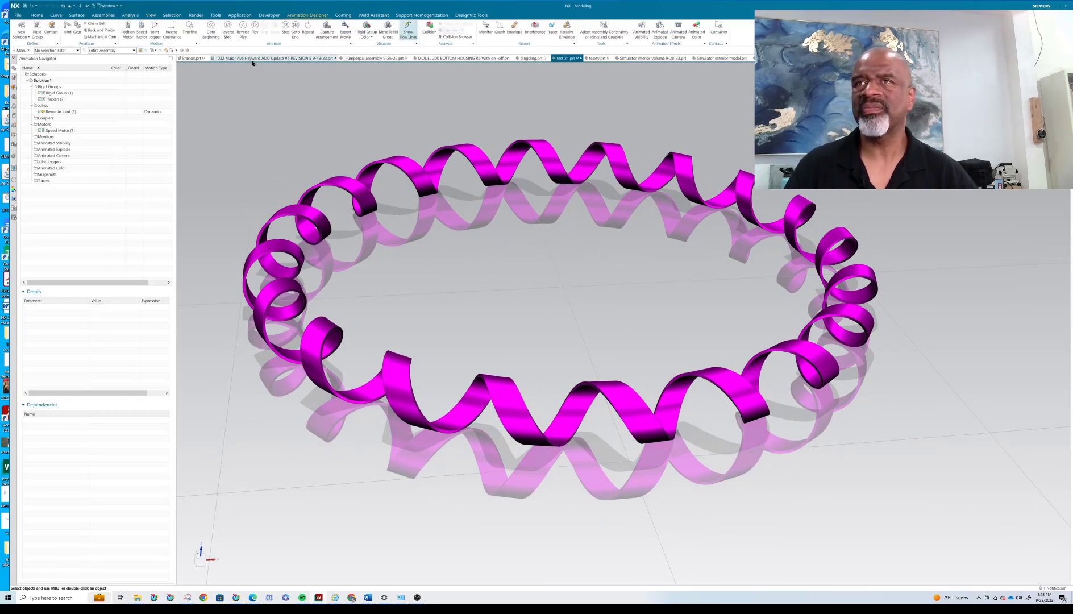